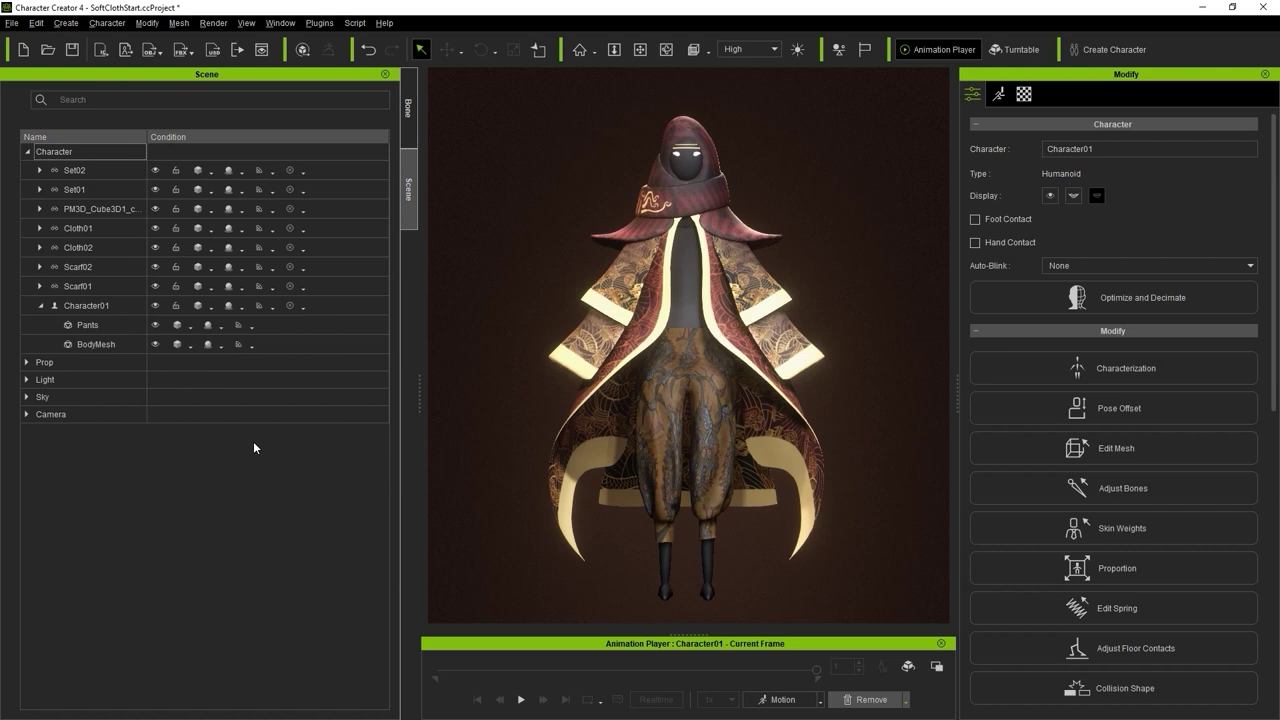
- Hide every accessory from Set02 through Scarf01, leaving only the character's body and pants displayed
click(106, 169)
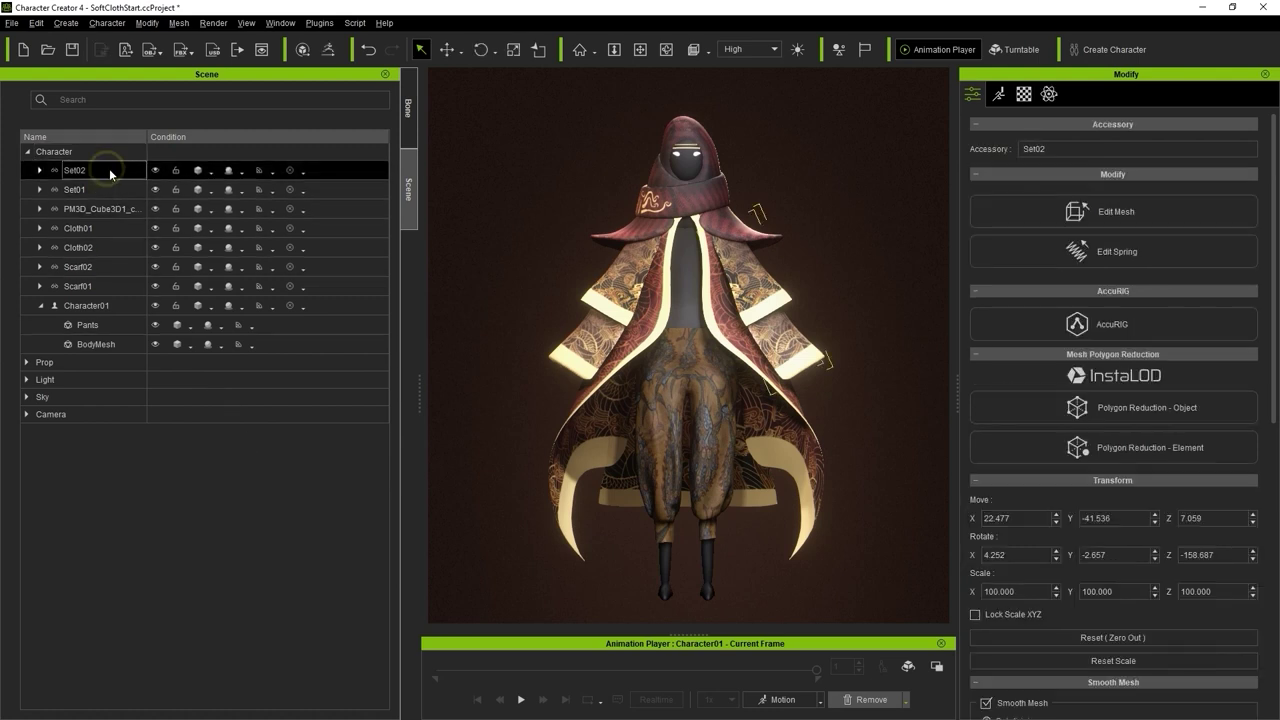
click(156, 172)
click(155, 189)
click(155, 208)
click(155, 228)
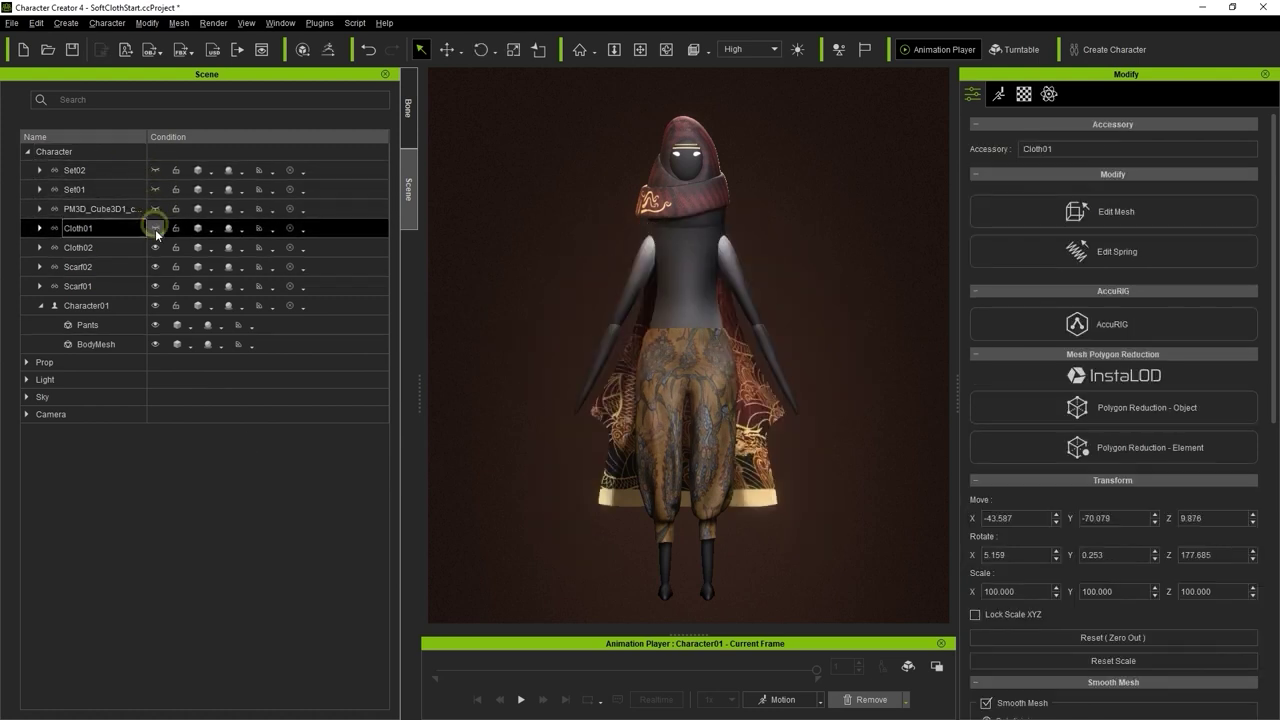
click(156, 248)
click(155, 267)
click(155, 287)
- Inspect the Pants mesh under Character01 by toggling its visibility off and on
click(142, 305)
click(140, 325)
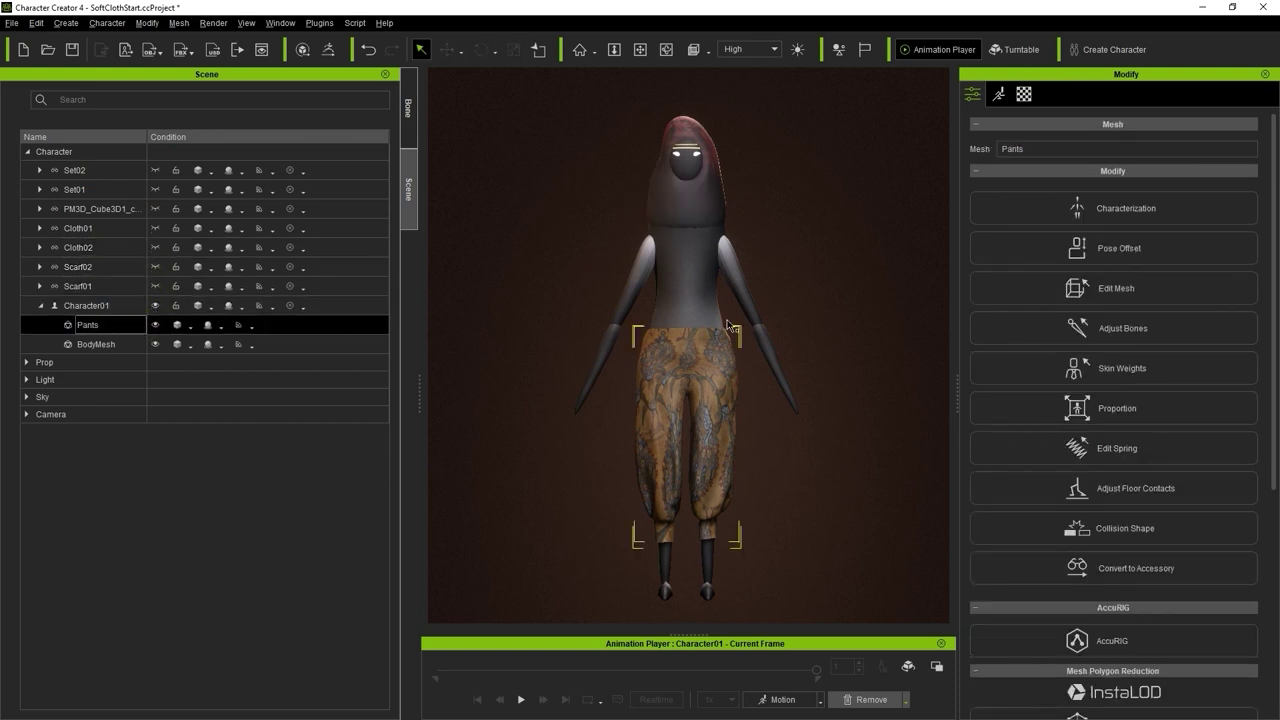
click(156, 326)
click(156, 326)
click(156, 326)
click(156, 326)
mouse_move(724, 526)
right_down()
mouse_move(278, 530)
mouse_move(740, 520)
right_up()
- Select all accessories from Set02 through Scarf01 and make them visible again
click(90, 170)
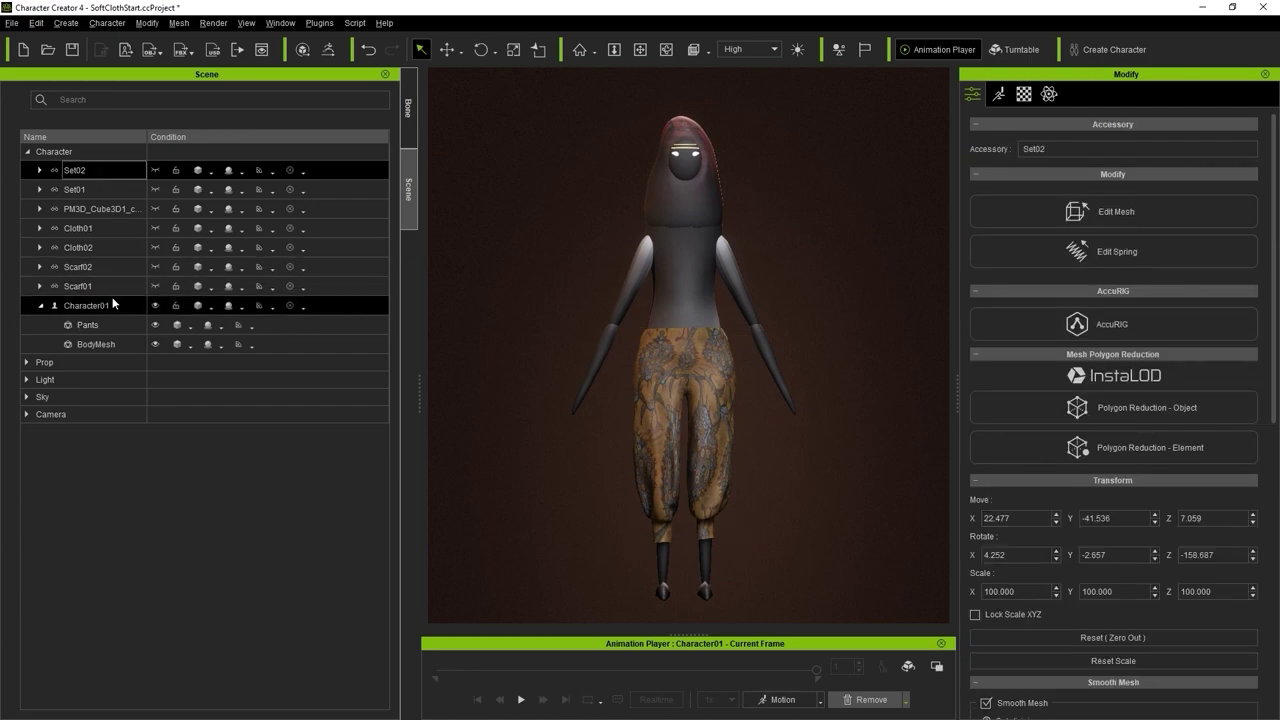
shift+click(112, 286)
click(155, 286)
- Examine the Cloth01 and Cloth02 accessories from the side, toggling their visibility to see which coat part each one covers
click(122, 260)
click(122, 247)
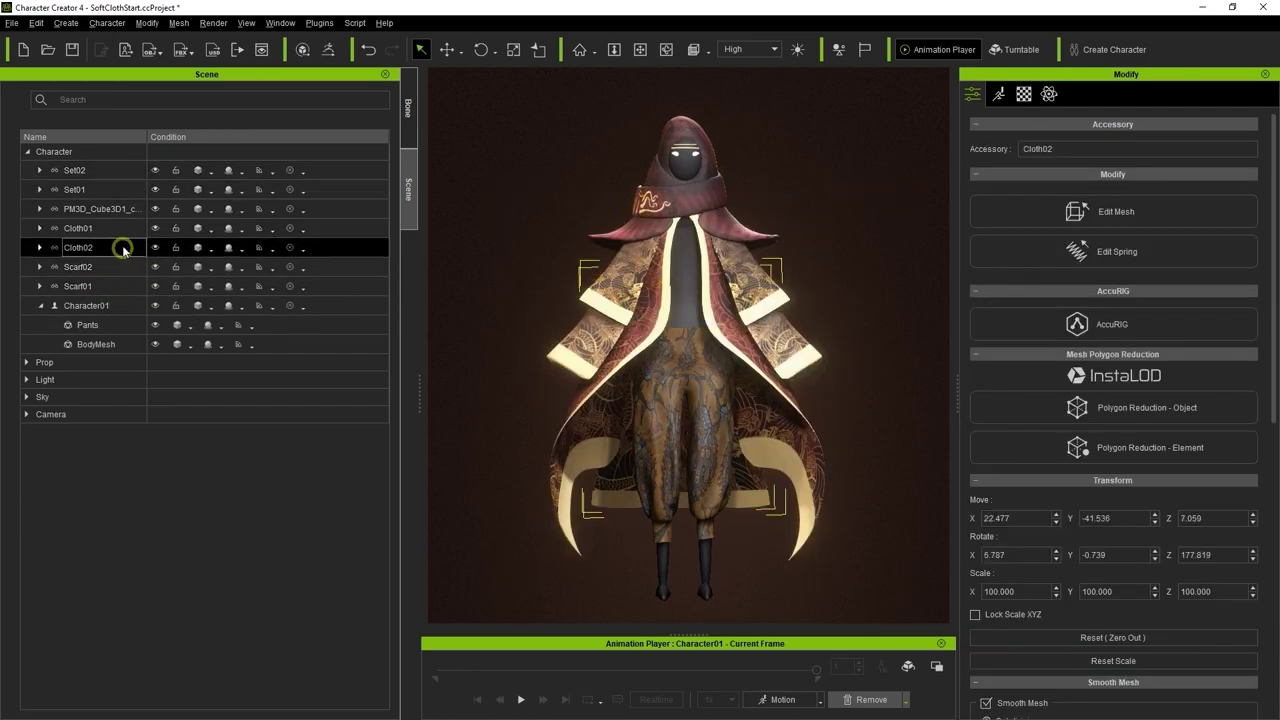
shift+click(125, 228)
right_drag(867, 320, 348, 347)
click(601, 436)
click(743, 406)
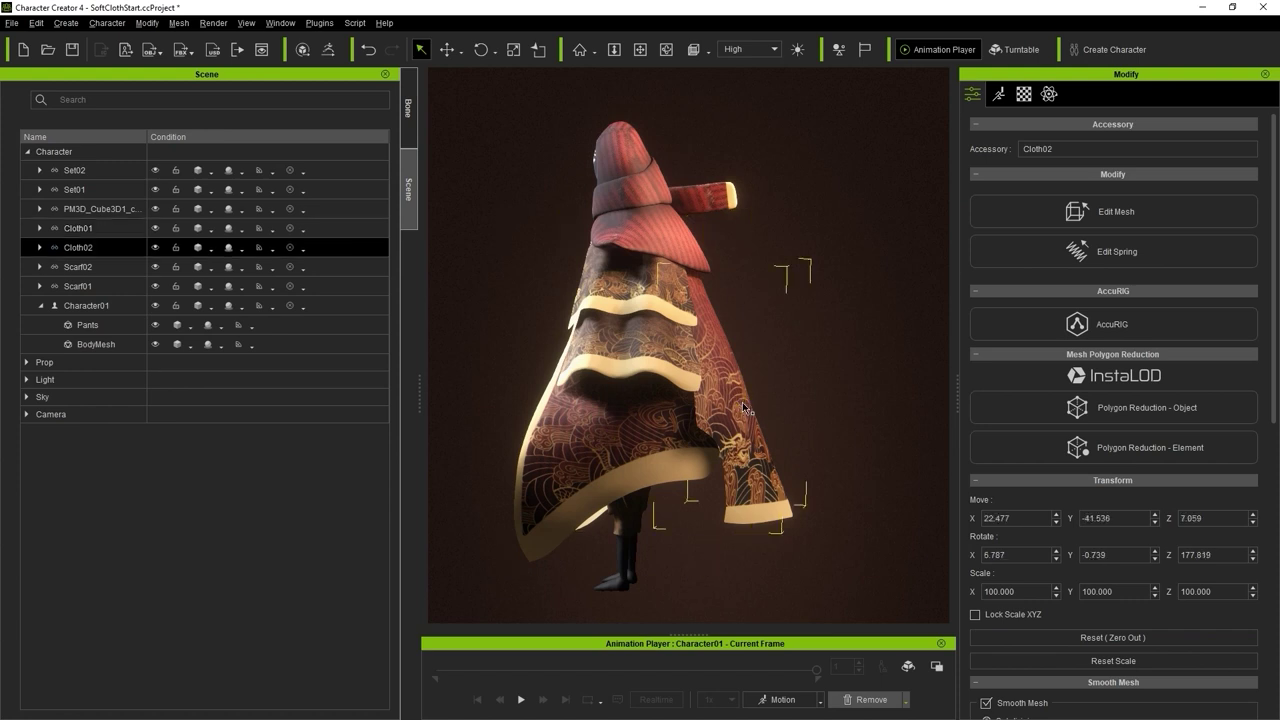
click(157, 250)
click(157, 250)
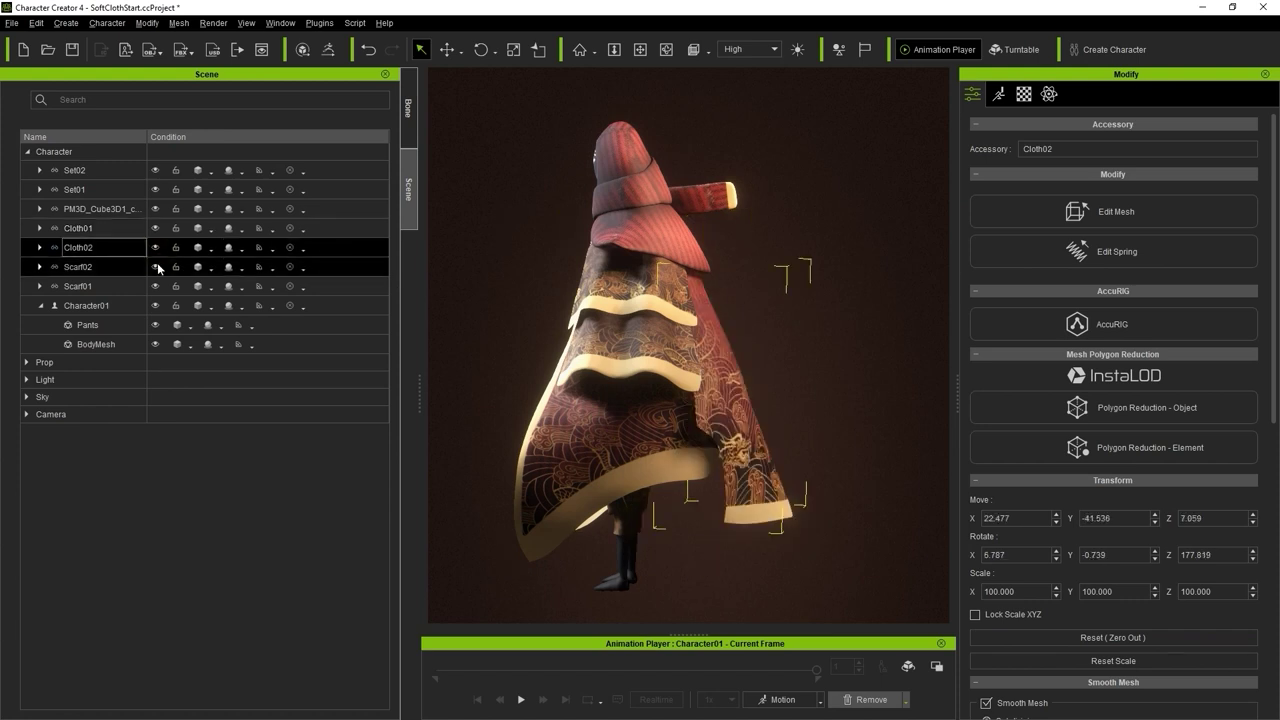
click(152, 228)
click(152, 228)
click(152, 228)
click(152, 228)
click(152, 228)
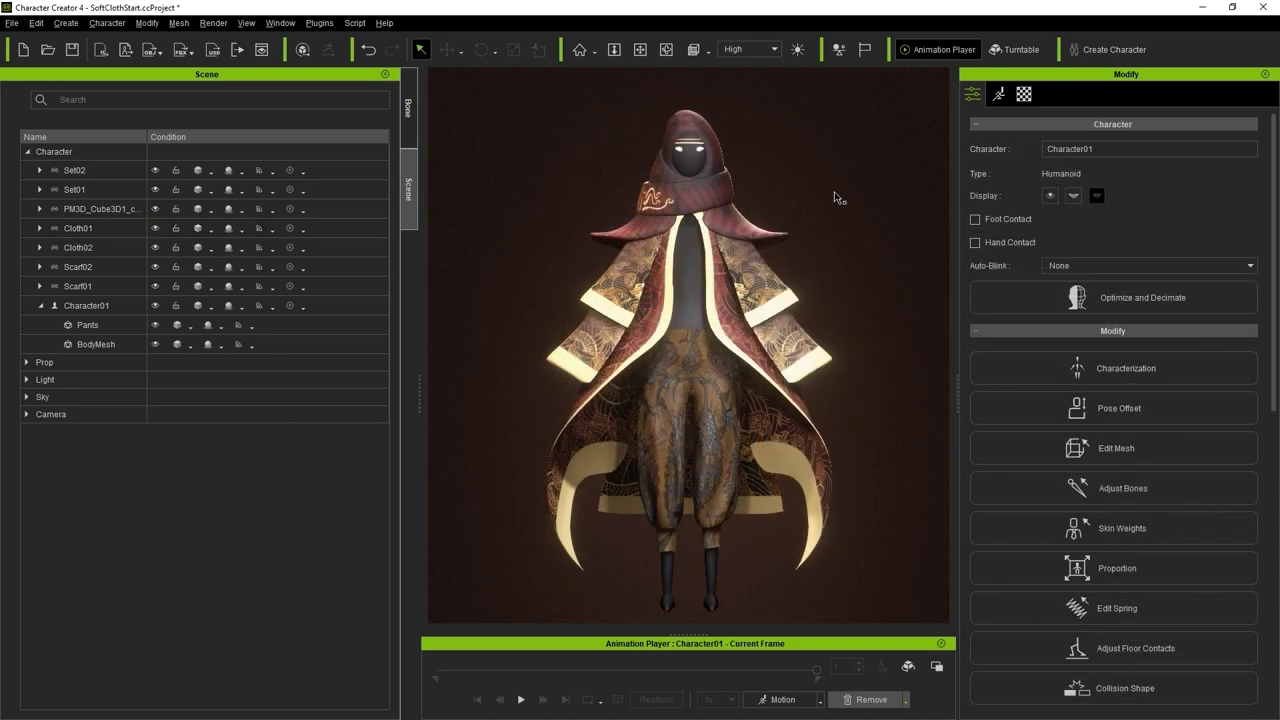
- Hide all accessories from Set02 through Scarf01 together to expose the base body for collision setup
click(80, 170)
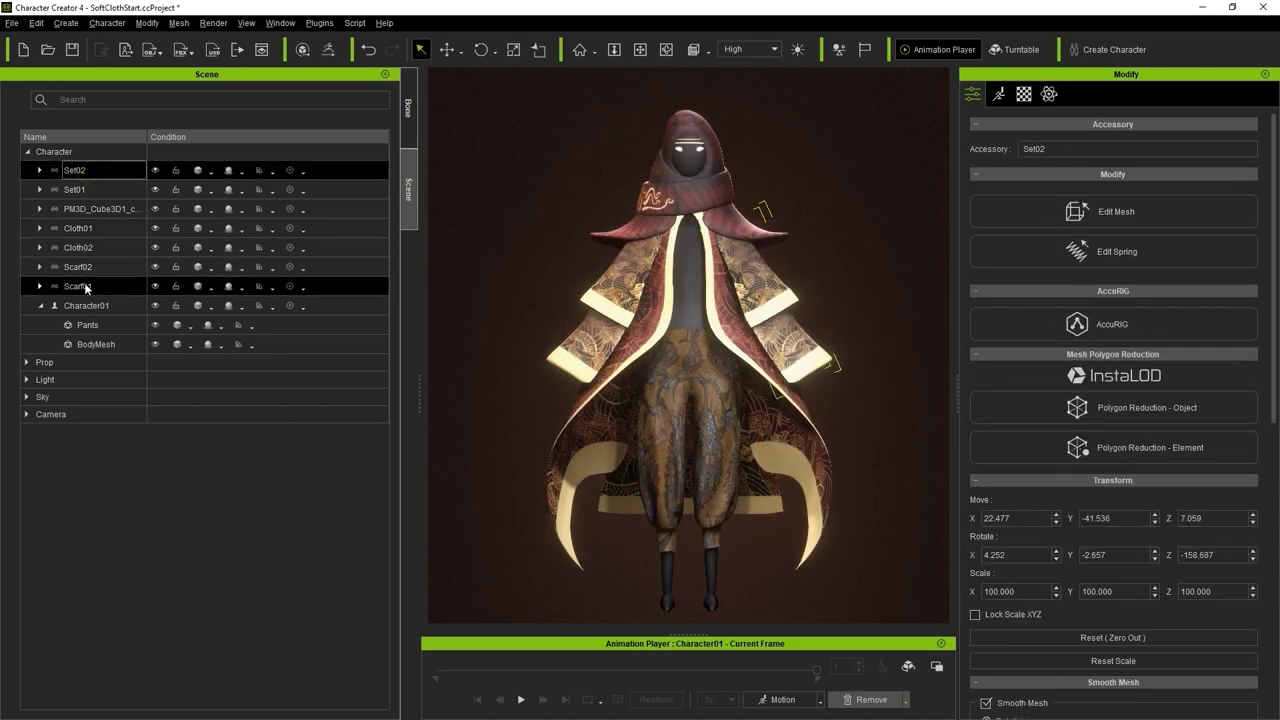
shift+click(84, 284)
click(155, 171)
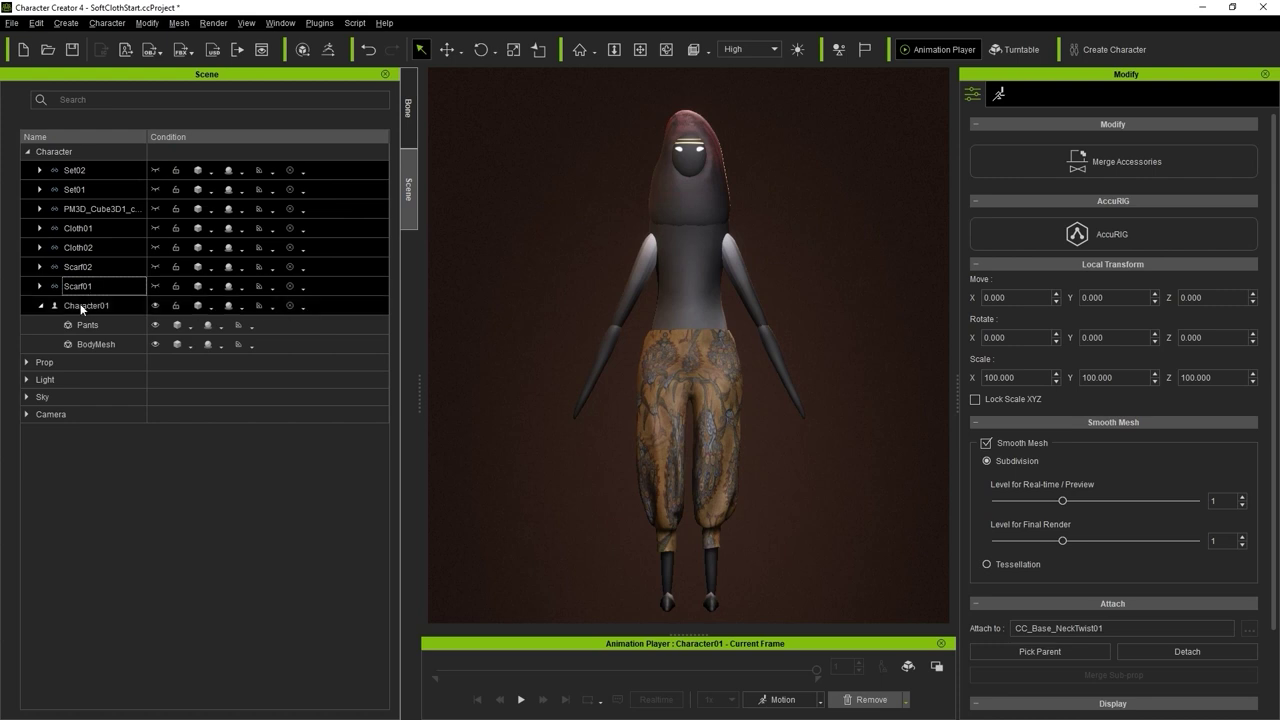
- Open the Collision Shape editor for Character01, turn collision on and activate the chest part
click(86, 305)
scroll(1276, 217, down, 5)
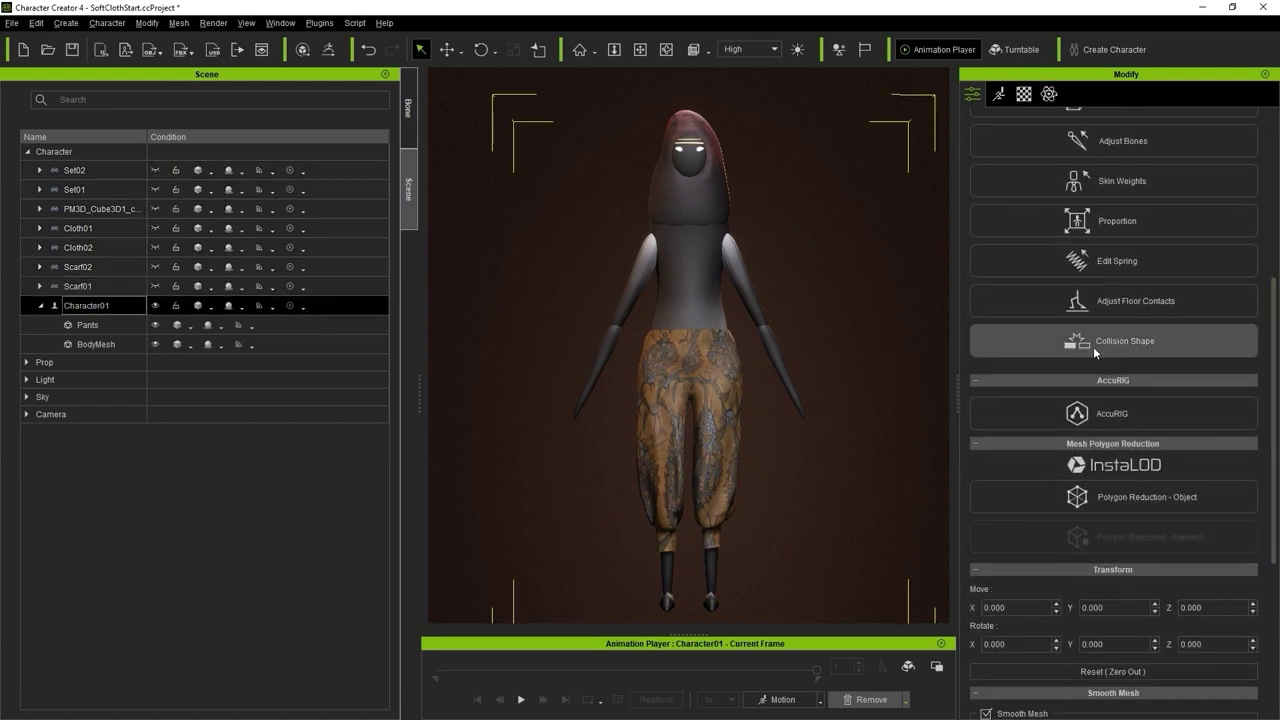
click(1154, 345)
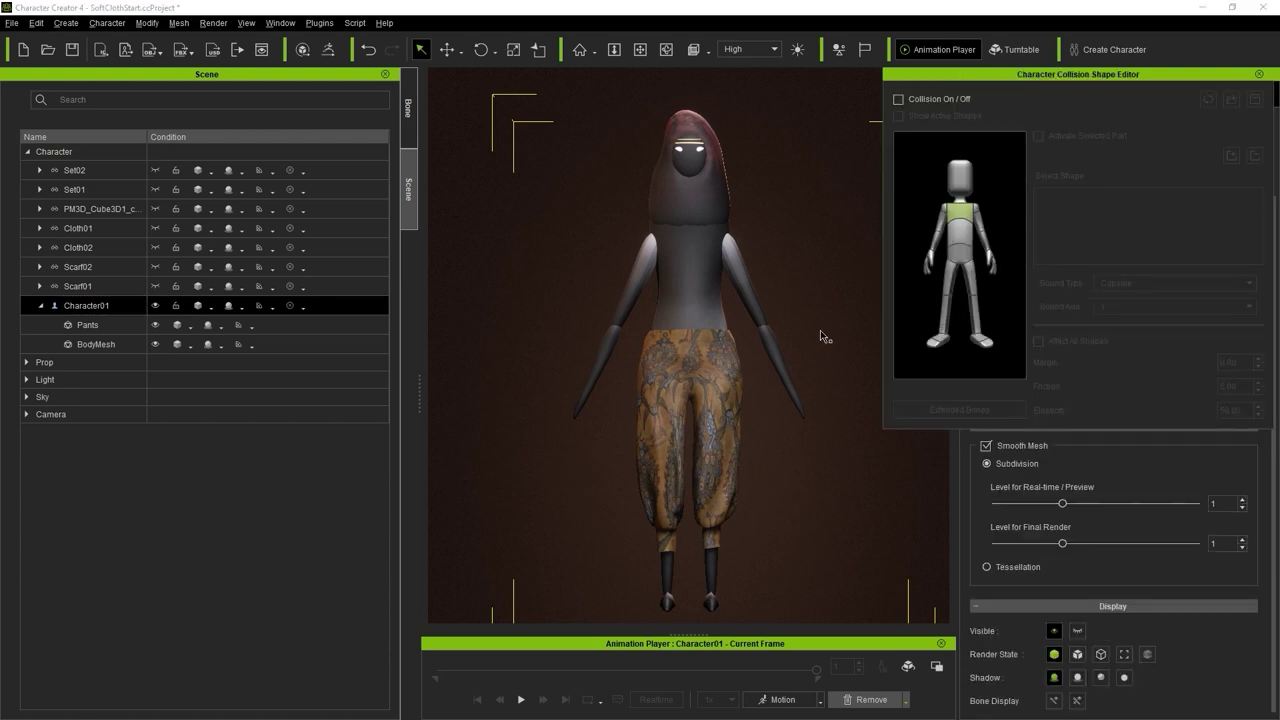
click(898, 99)
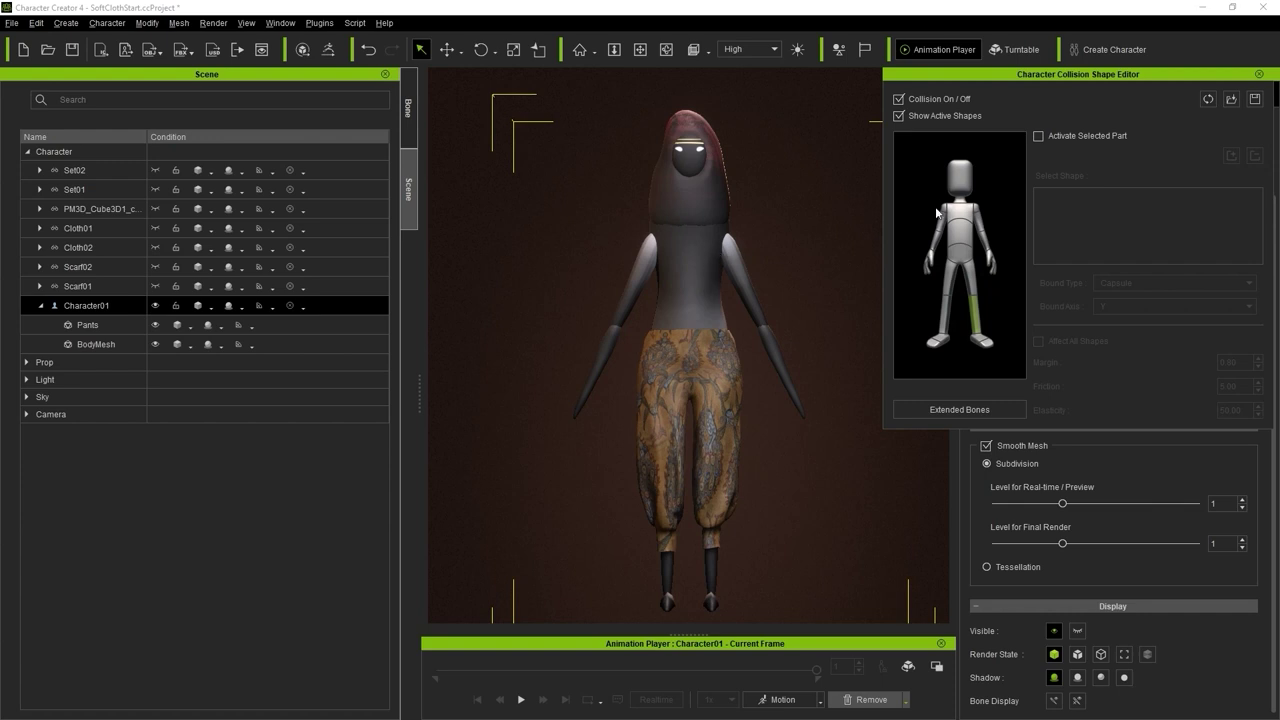
click(1038, 136)
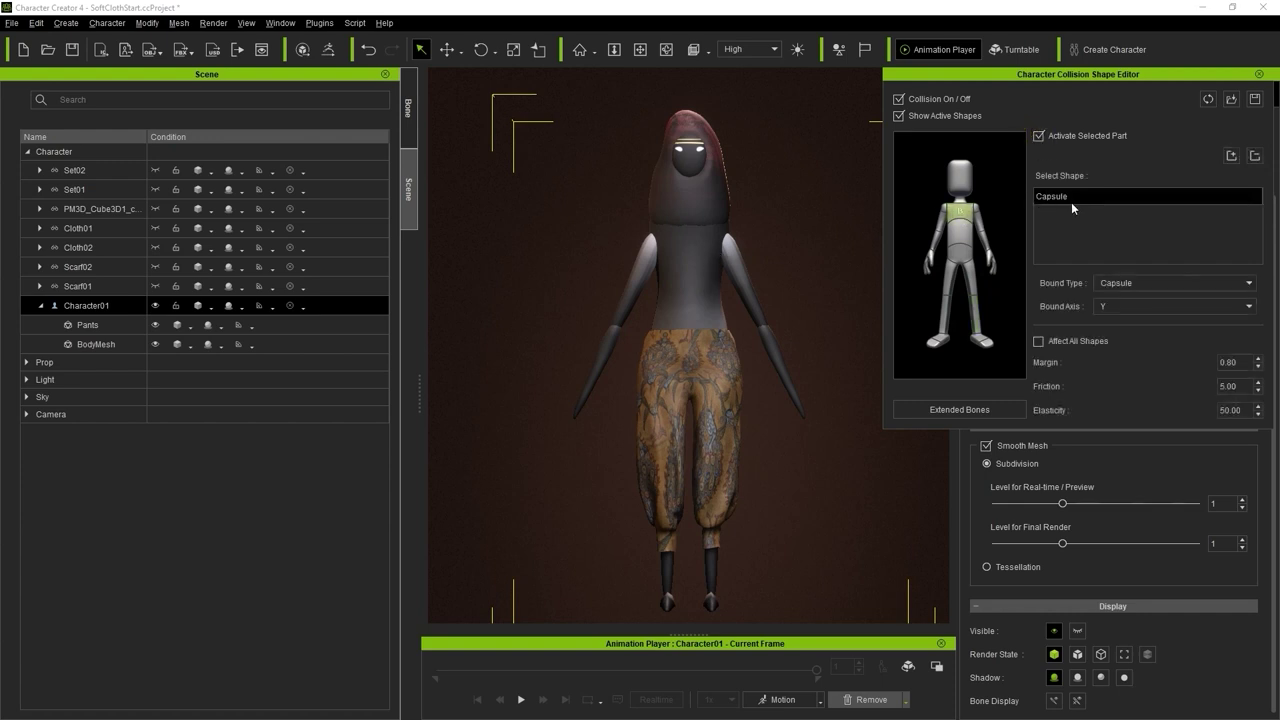
- Move and scale the chest's collision capsule to fit the character's upper torso
click(447, 49)
click(481, 49)
click(513, 49)
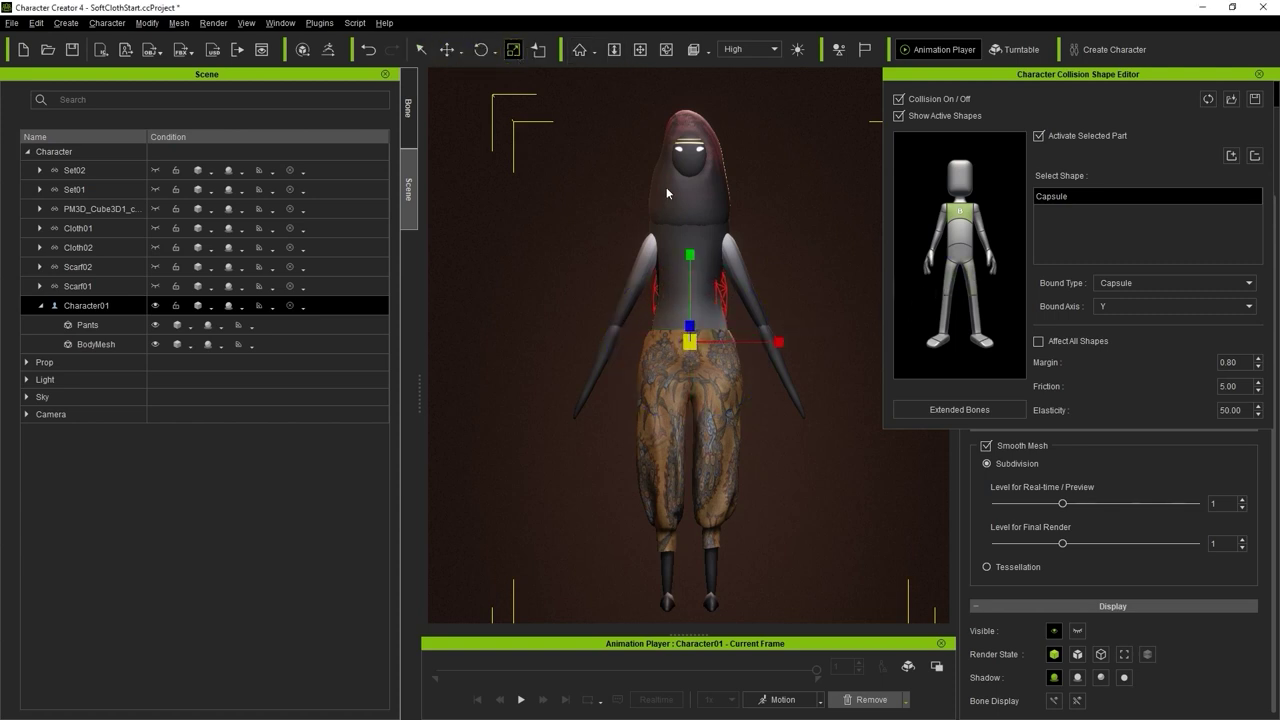
click(448, 48)
right_drag(490, 140, 650, 230)
drag(661, 346, 716, 352)
click(512, 52)
drag(878, 340, 820, 324)
right_drag(640, 240, 425, 176)
click(448, 48)
drag(608, 281, 608, 246)
right_drag(530, 270, 663, 327)
drag(602, 327, 556, 326)
right_drag(680, 270, 758, 292)
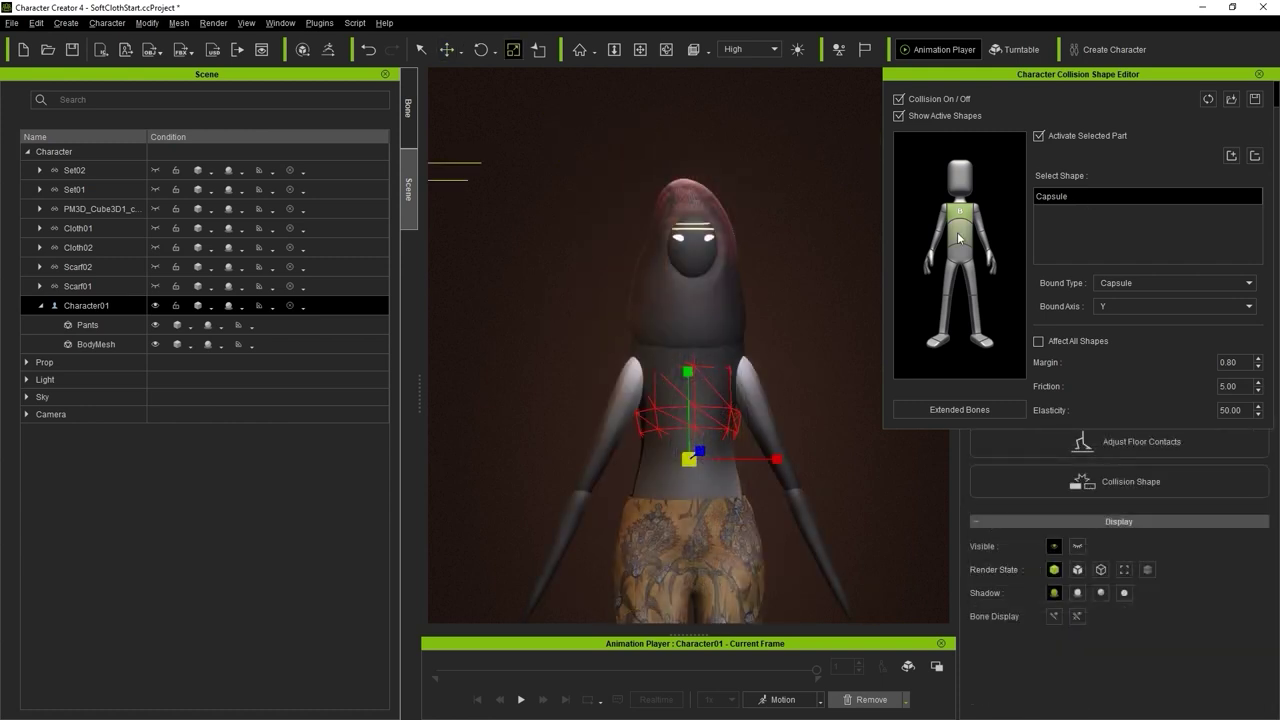
- Activate the abdomen part so it gets its own collision capsule
click(958, 238)
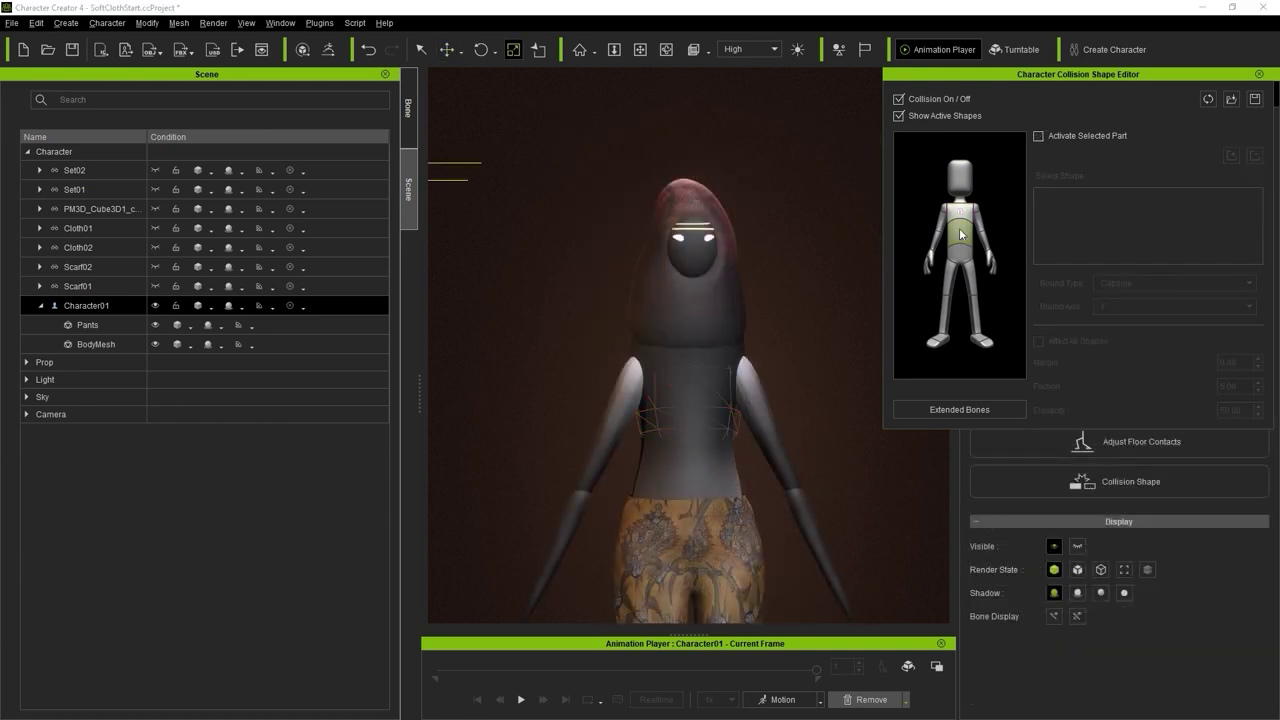
click(1039, 137)
middle_drag(735, 480, 725, 372)
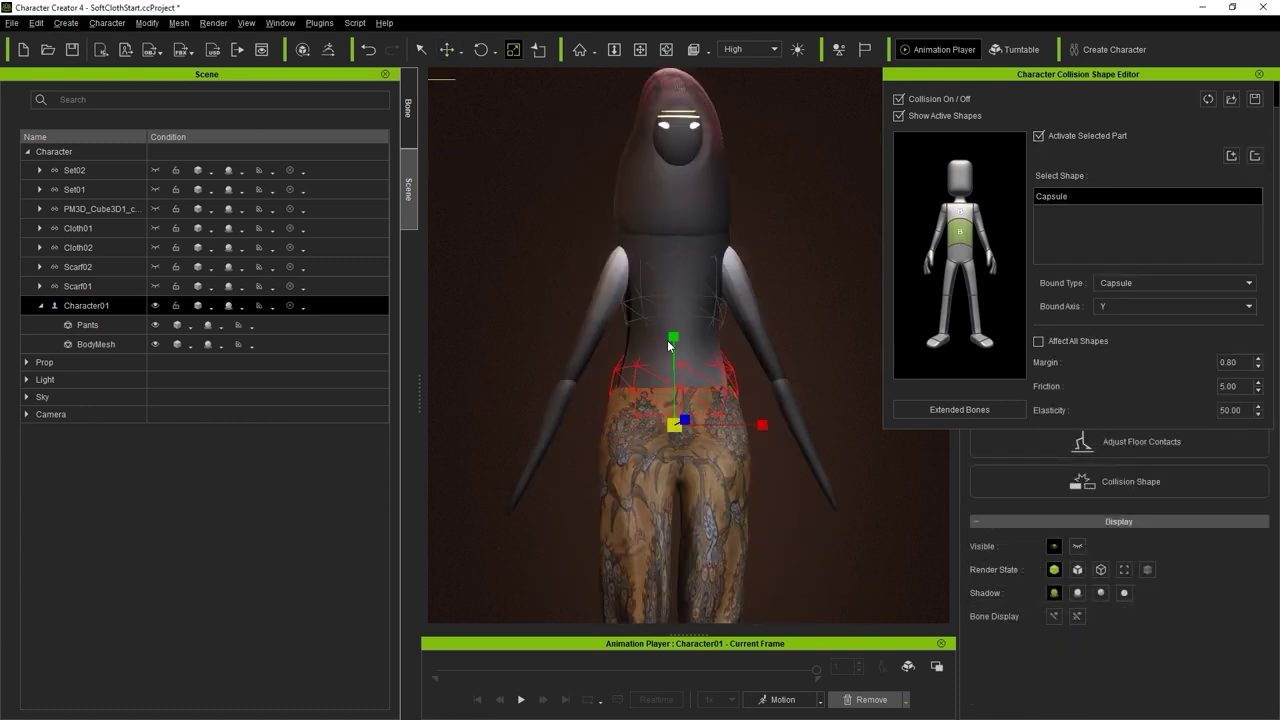
right_drag(725, 372, 775, 388)
- Stretch the left thigh's collision capsule down to the lower end of the pant leg
key(w)
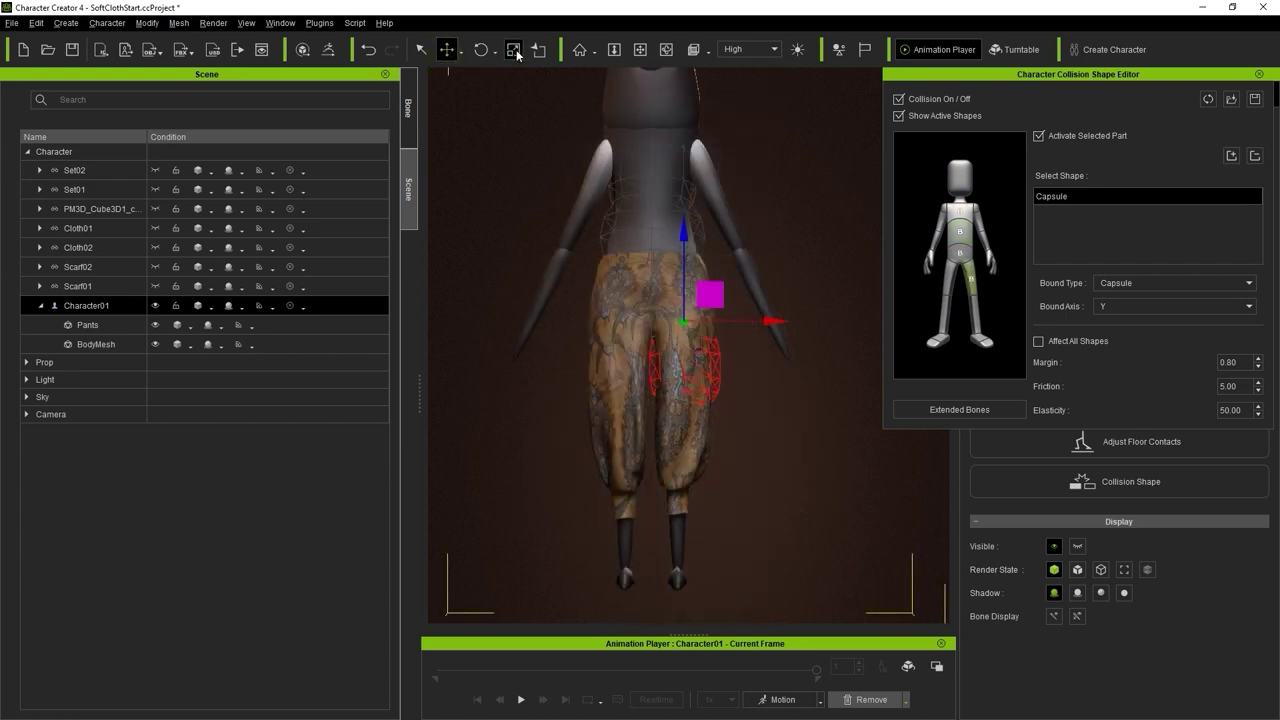
click(514, 51)
drag(686, 408, 688, 511)
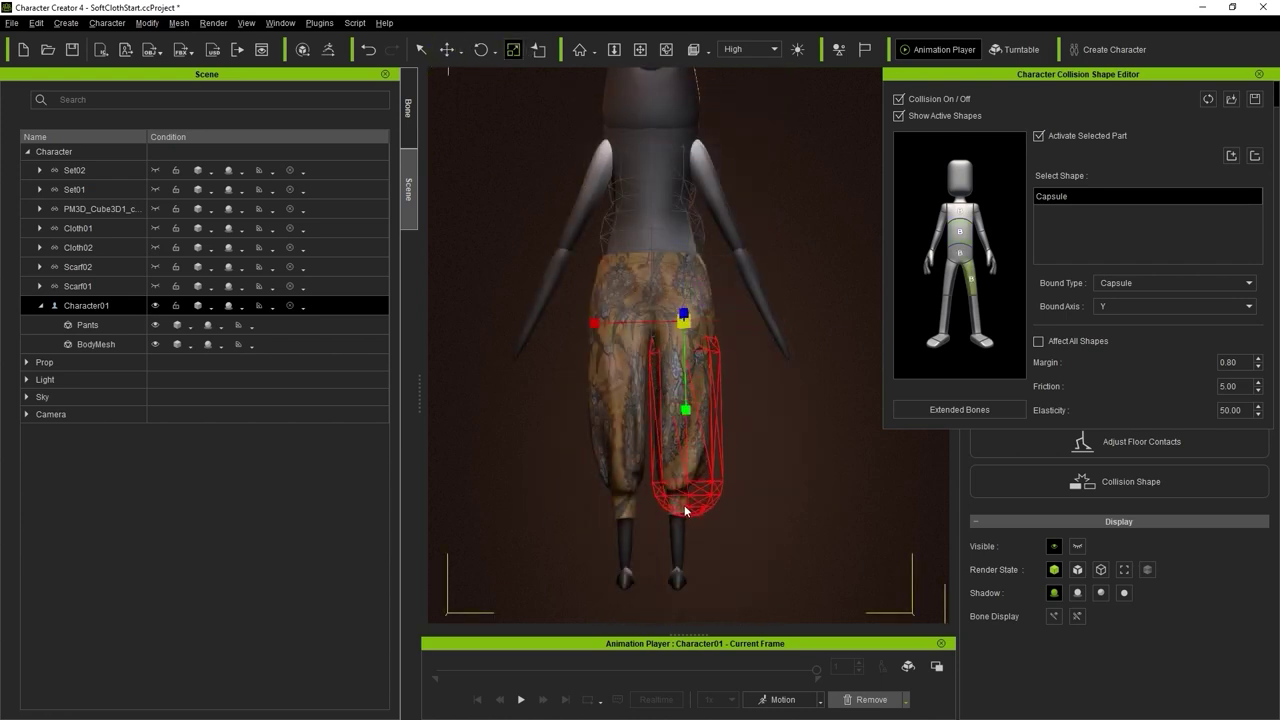
- Rotate and lengthen the left upper arm's capsule to follow the arm to the elbow, and activate the left forearm part
click(482, 50)
drag(753, 272, 760, 304)
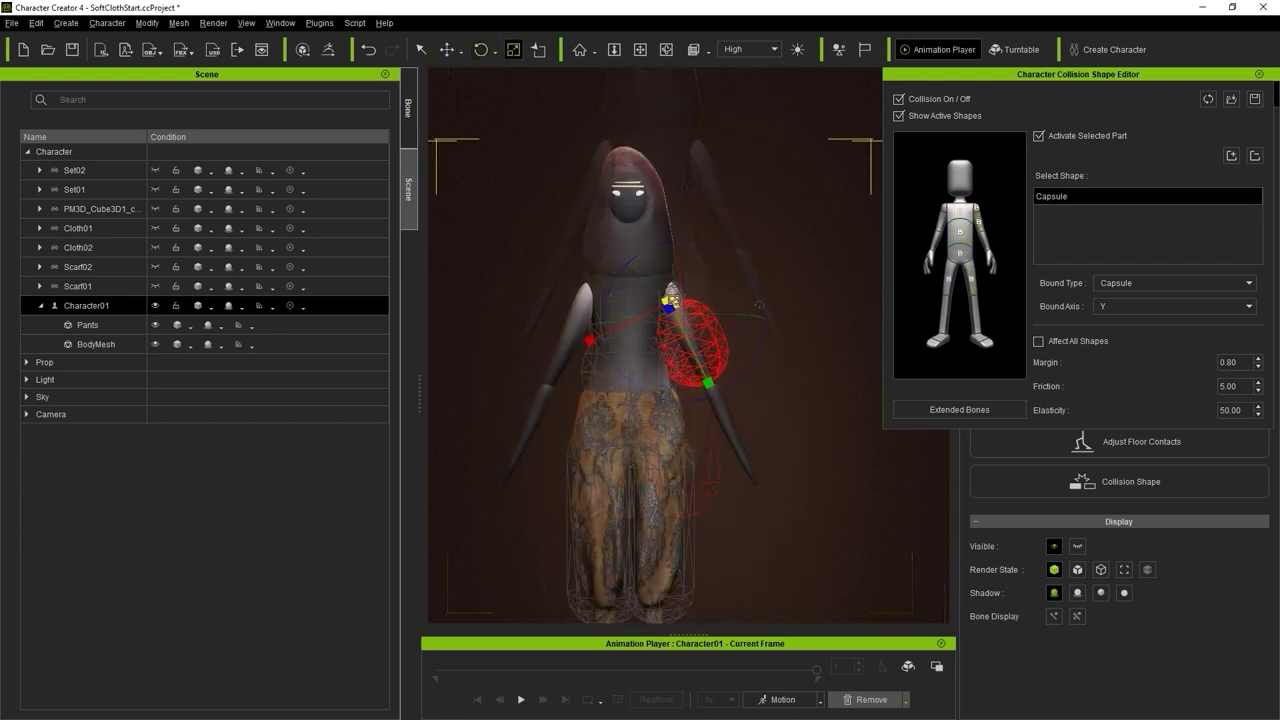
scroll(760, 305, up, 5)
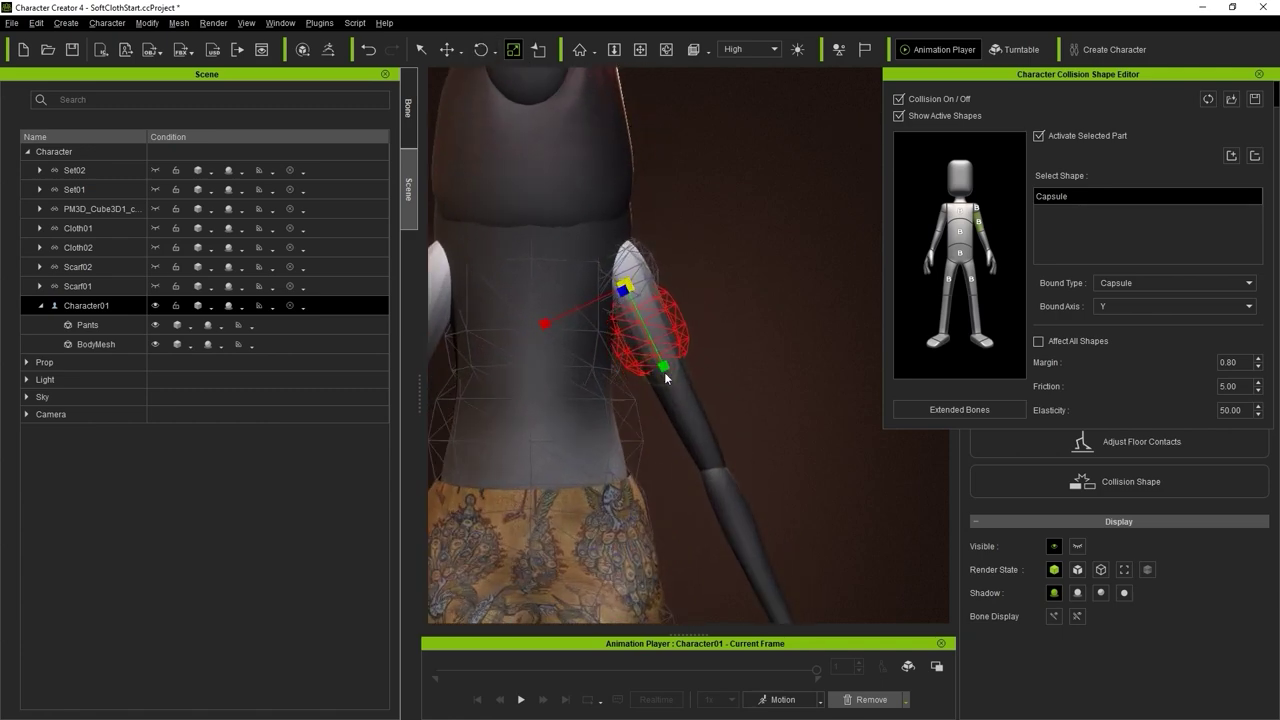
drag(664, 367, 710, 478)
middle_drag(711, 480, 740, 440)
shift+middle_drag(740, 440, 684, 272)
click(980, 243)
click(1039, 137)
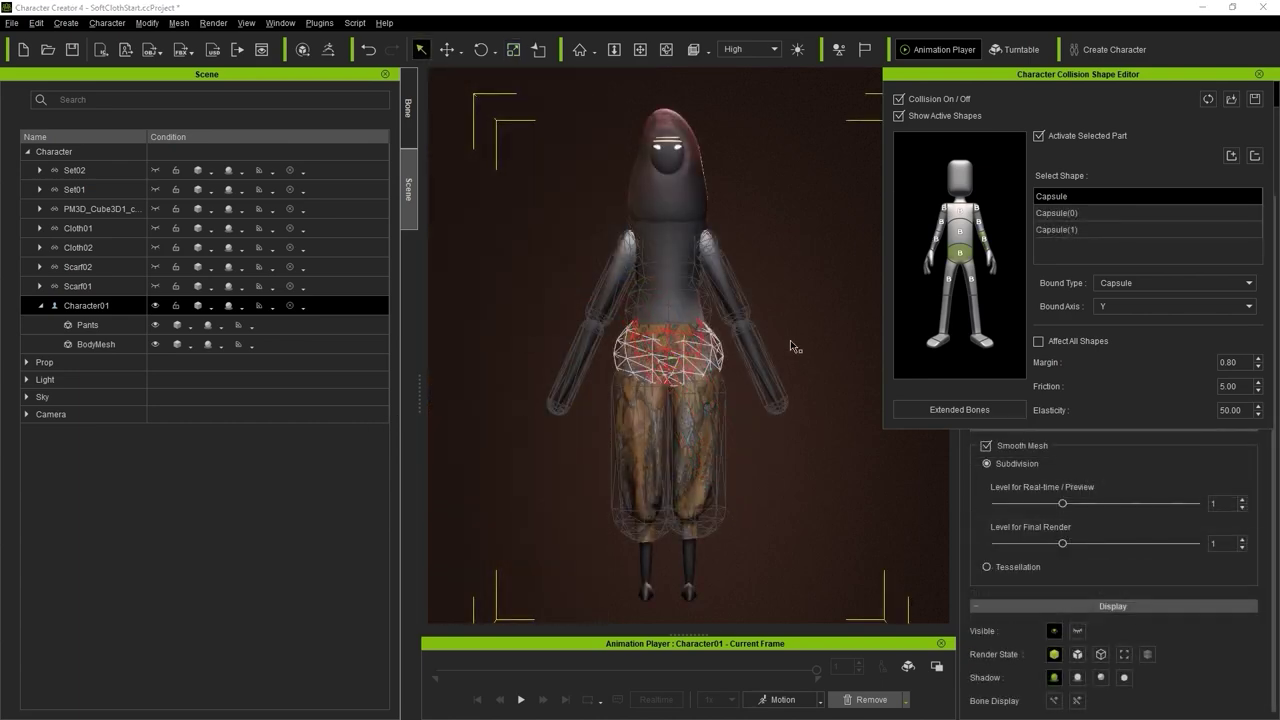
- Review the left upper arm and left thigh capsules, and close the Collision Shape editor
click(980, 228)
click(971, 284)
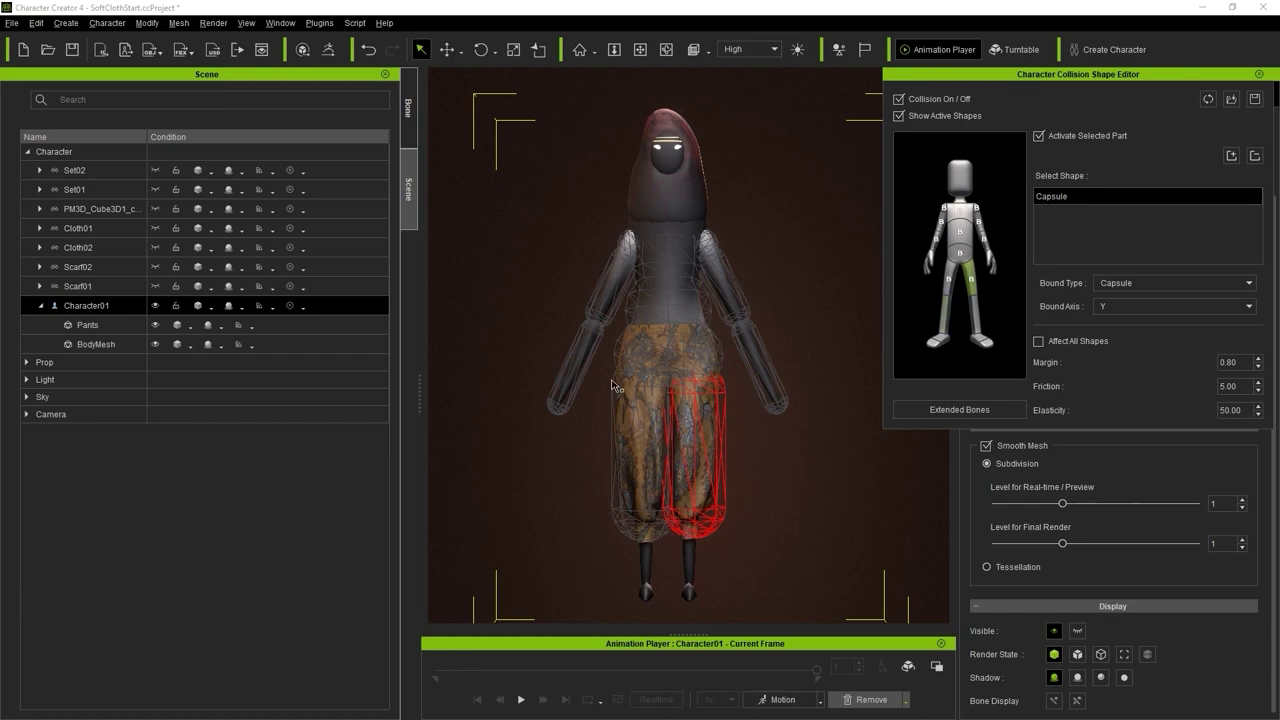
click(1259, 75)
- Make all accessories from Set02 through Scarf01 visible on the character and clear the selection
click(125, 167)
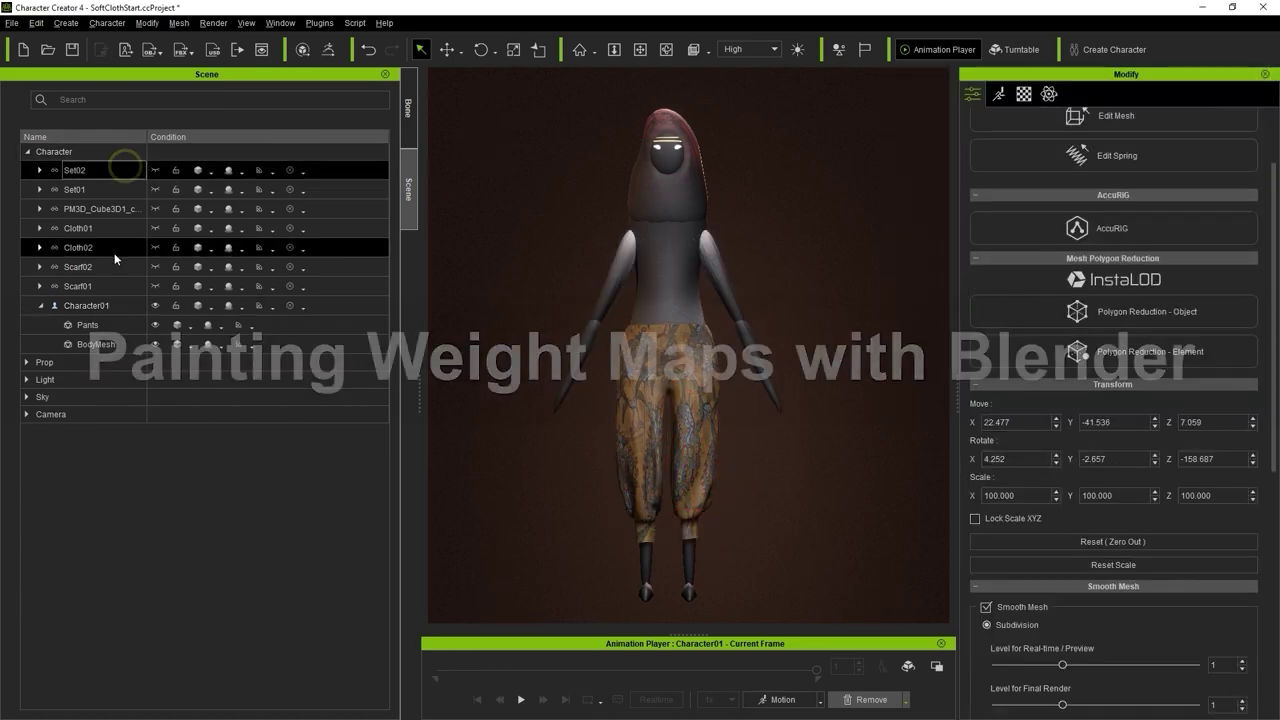
shift+click(115, 286)
click(155, 286)
click(451, 188)
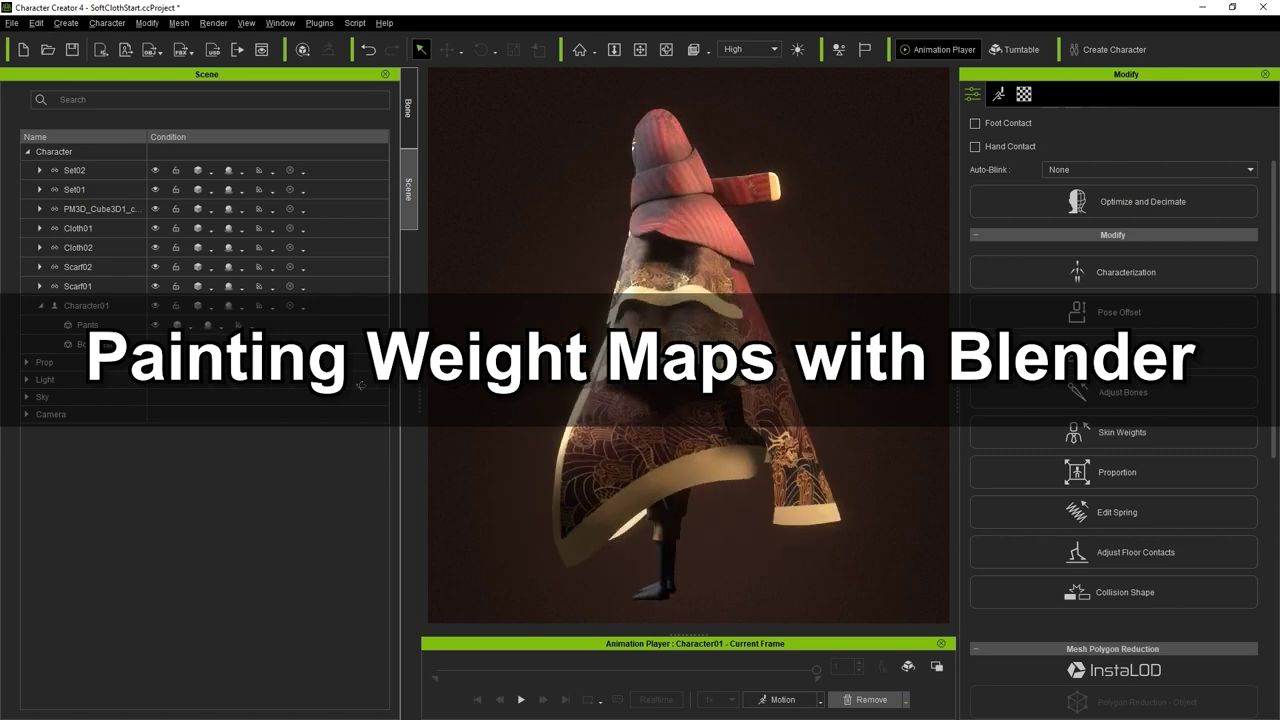
- Export only the Cloth01 accessory as an OBJ file named Cloth01 in the StartCharacter folder
click(108, 227)
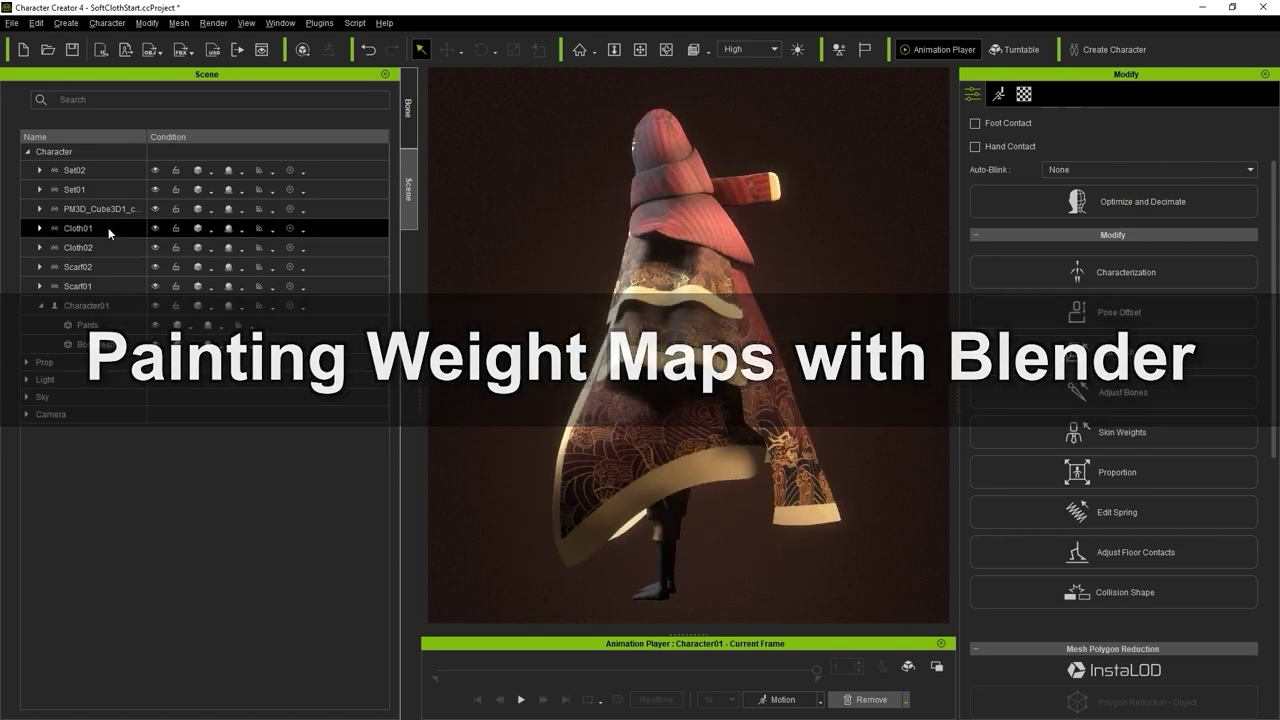
ctrl+click(108, 253)
click(108, 228)
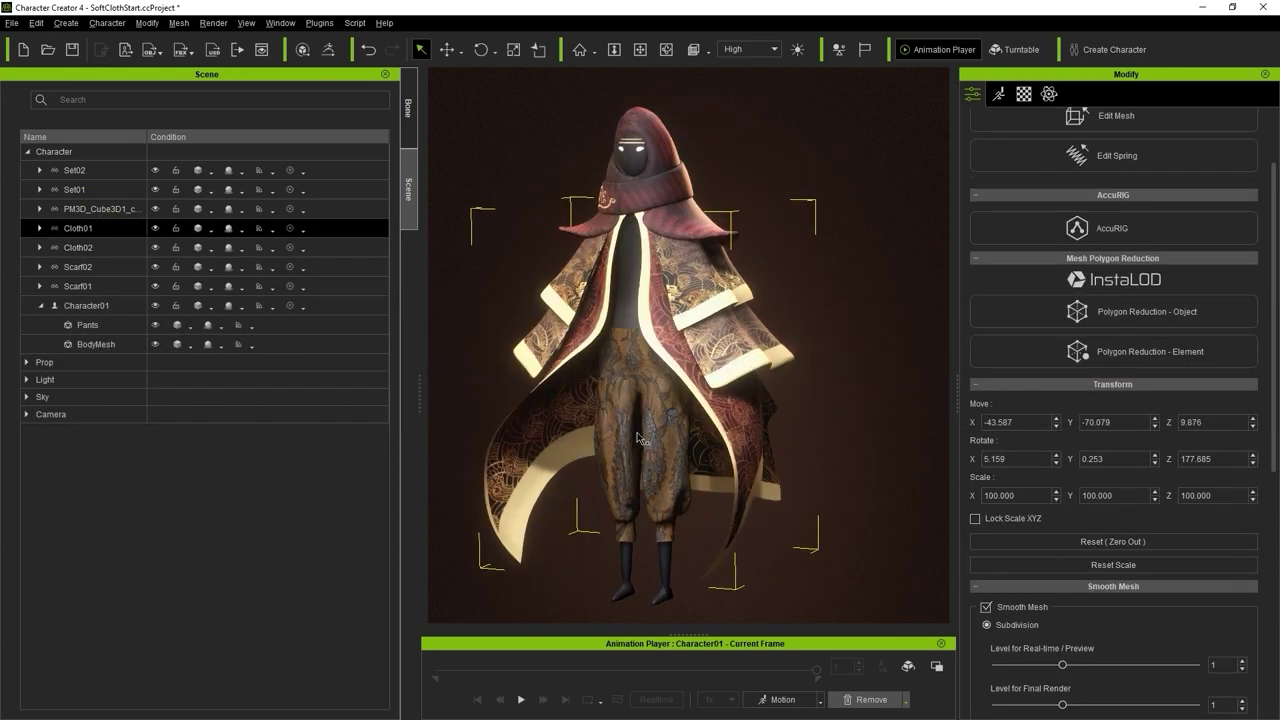
middle_drag(640, 437, 697, 423)
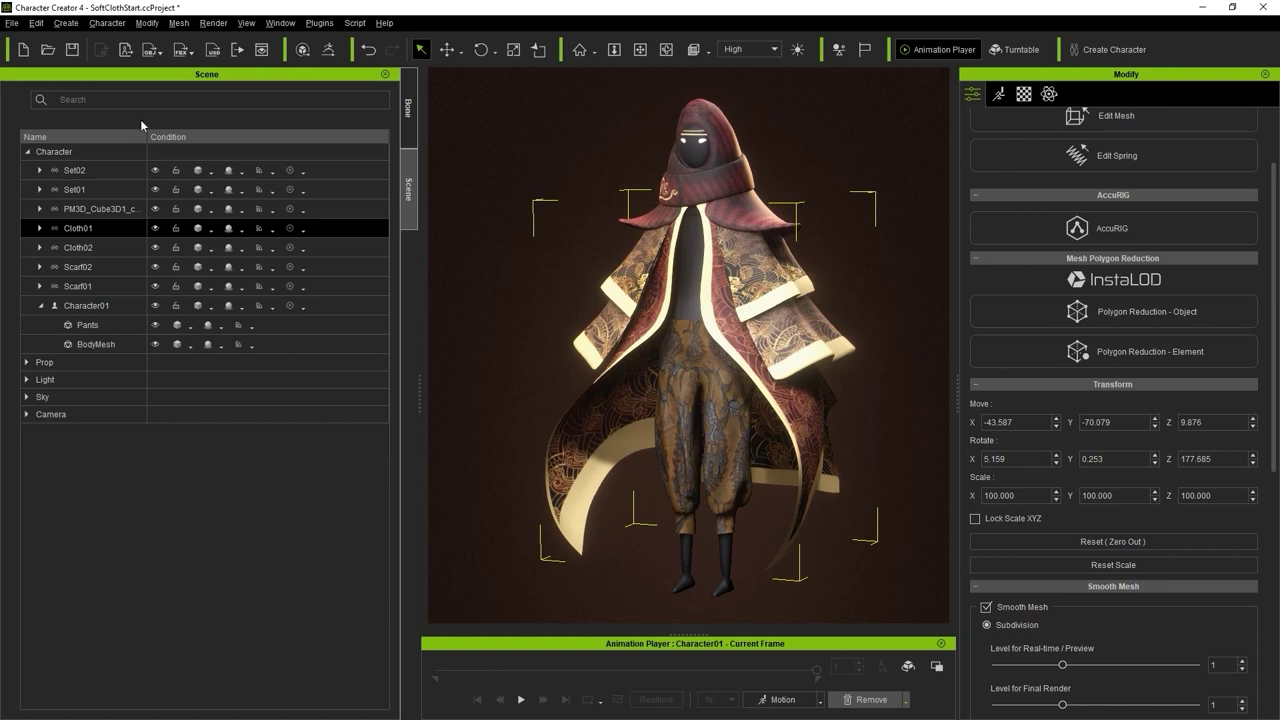
click(11, 22)
mouse_move(97, 148)
mouse_move(275, 205)
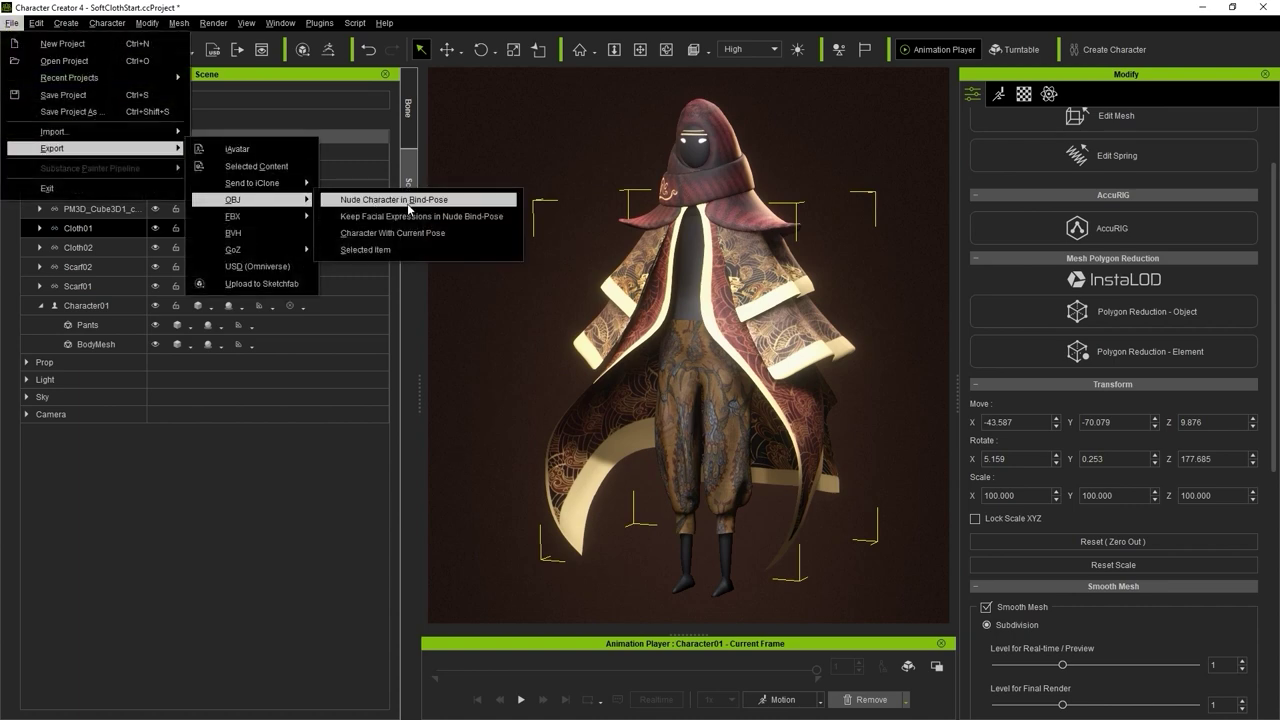
click(387, 259)
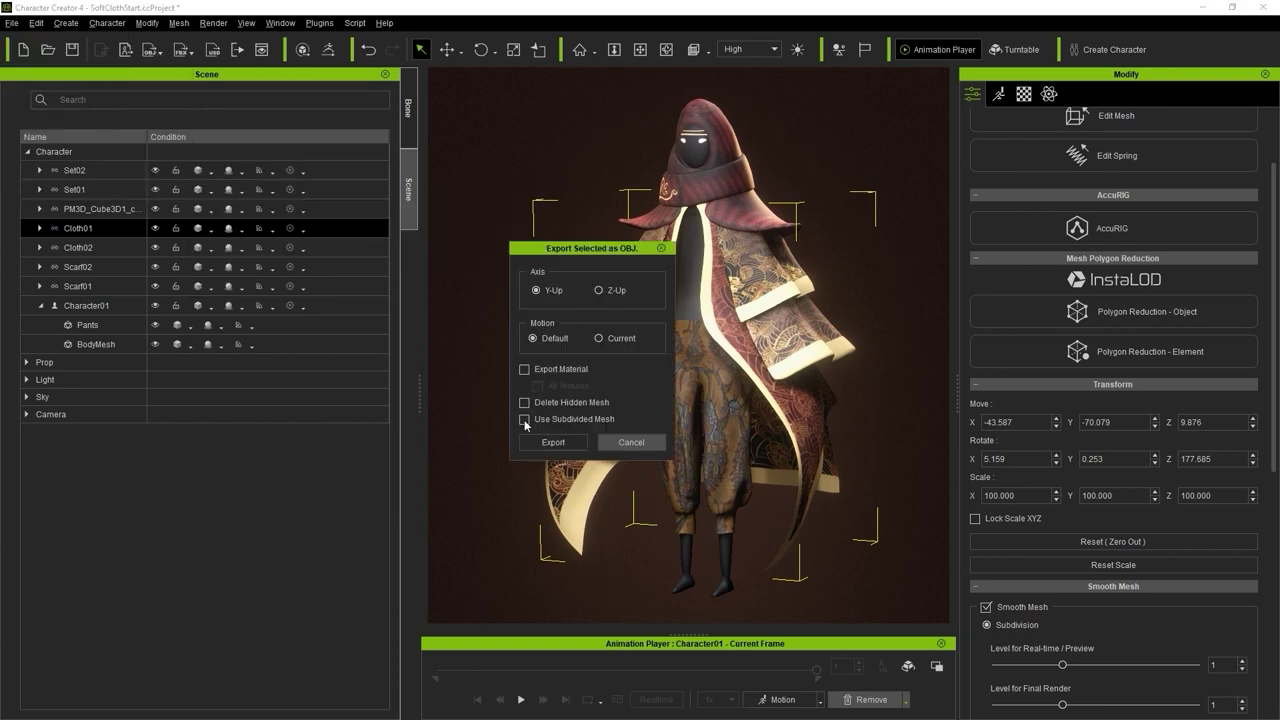
click(545, 441)
text(Cloth01)
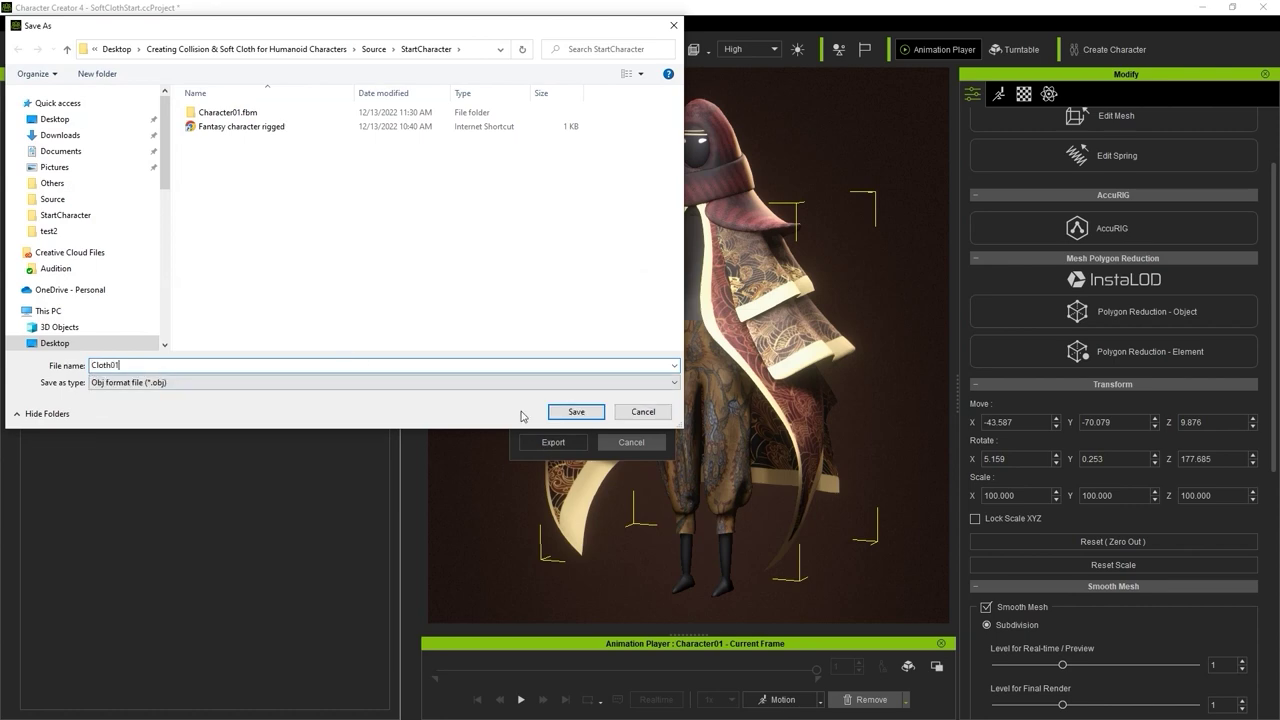
click(575, 412)
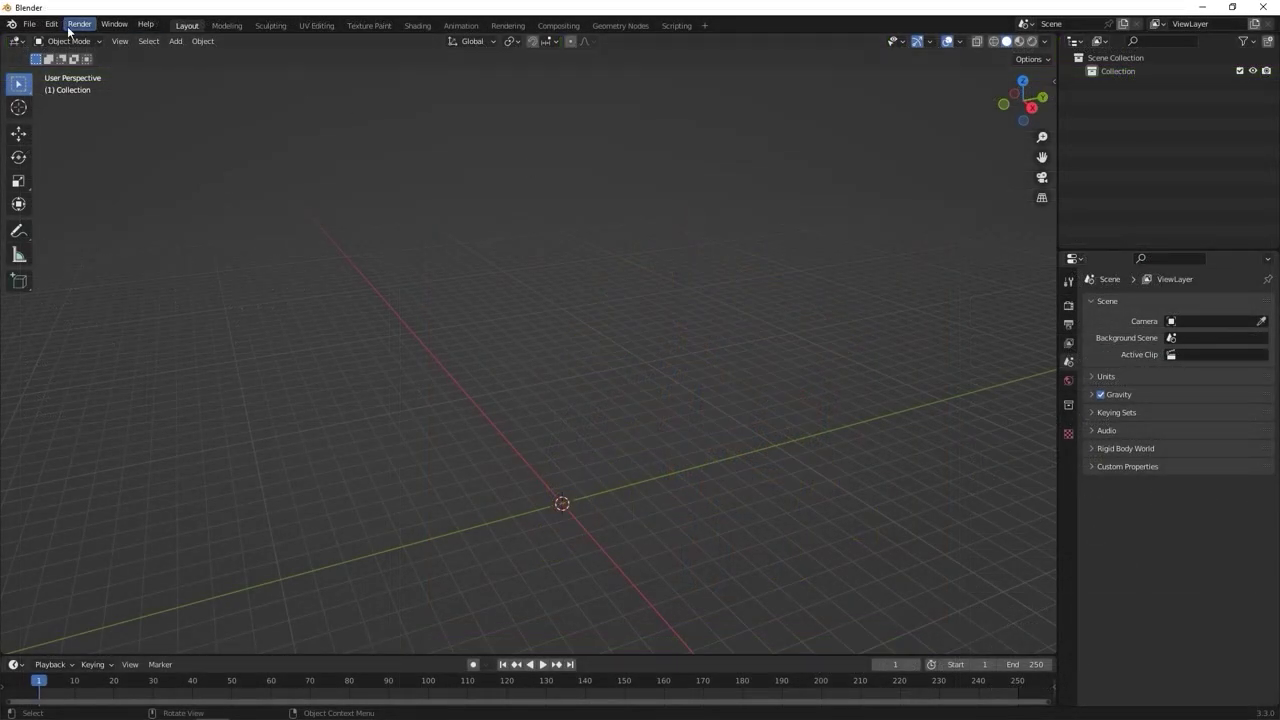
- Switch to Blender and import the Cloth01 model as a legacy Wavefront OBJ
click(29, 23)
mouse_move(60, 203)
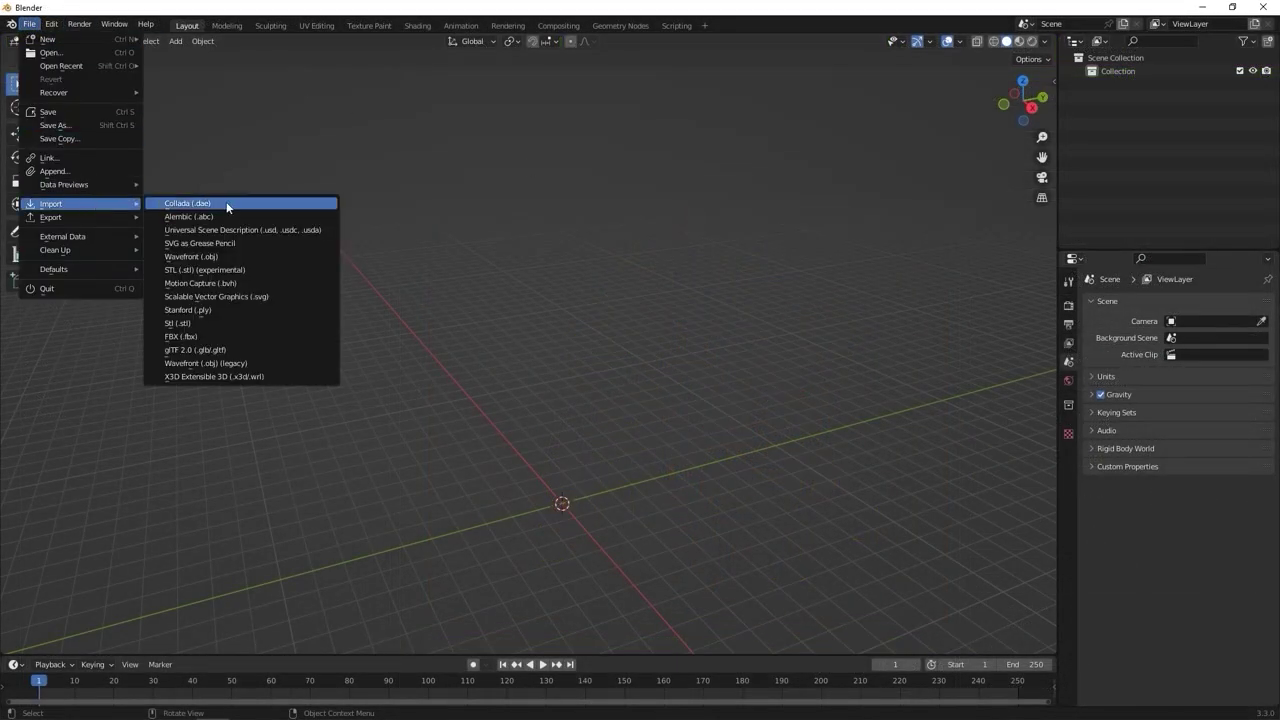
click(229, 365)
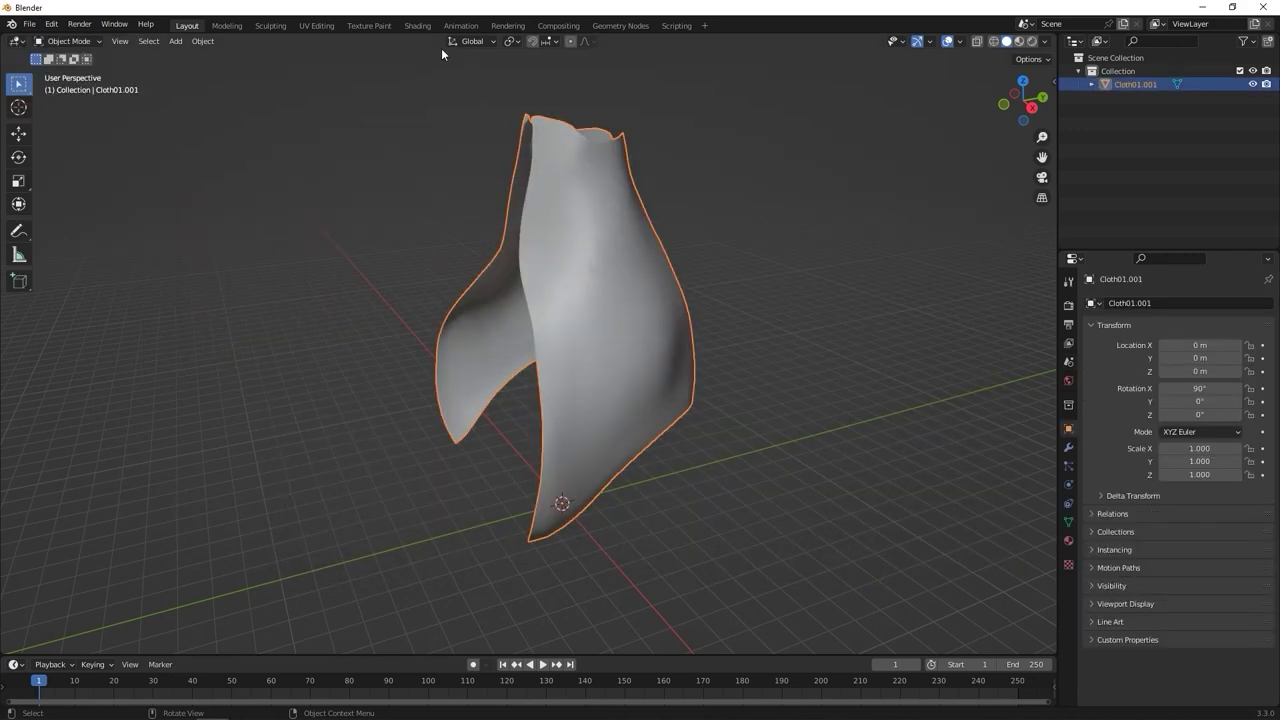
- Switch to texture painting and add a 1024 px paint slot named WeightMap01 with a black fill to the cloth
click(390, 28)
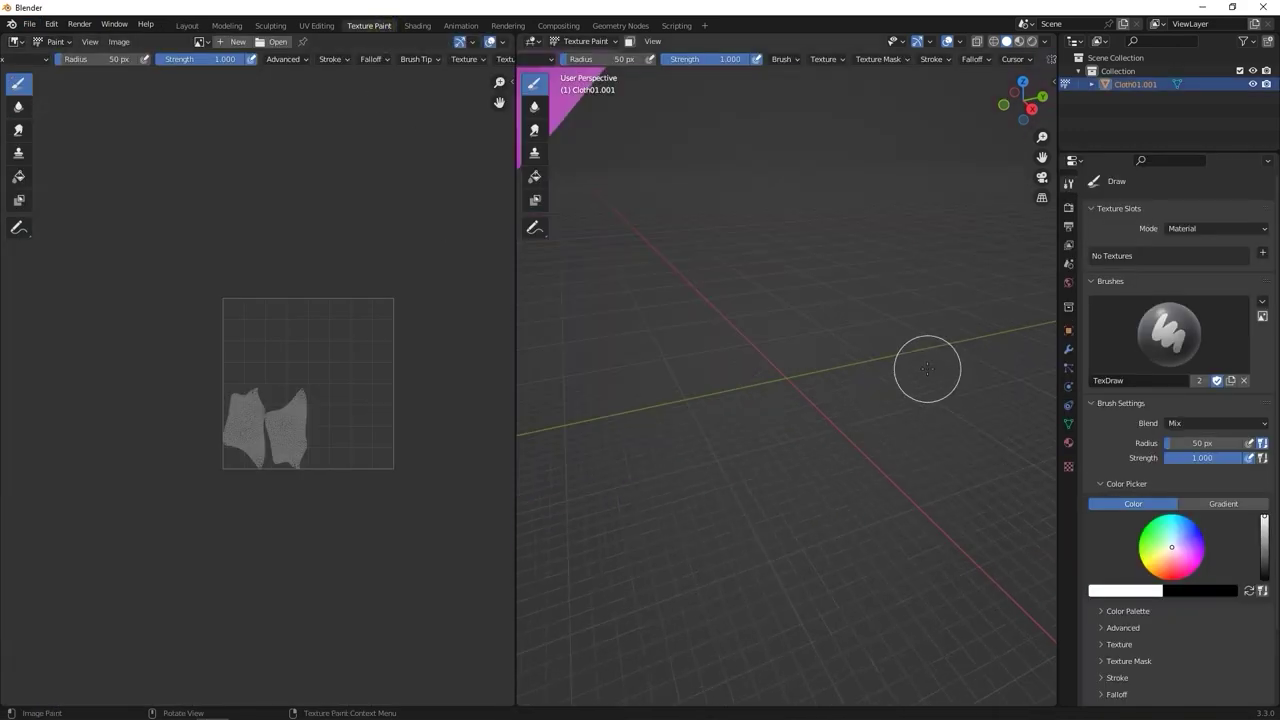
scroll(931, 371, down, 10)
shift+middle_drag(708, 225, 732, 370)
mouse_move(732, 370)
middle_down()
mouse_move(808, 370)
mouse_move(761, 355)
middle_up()
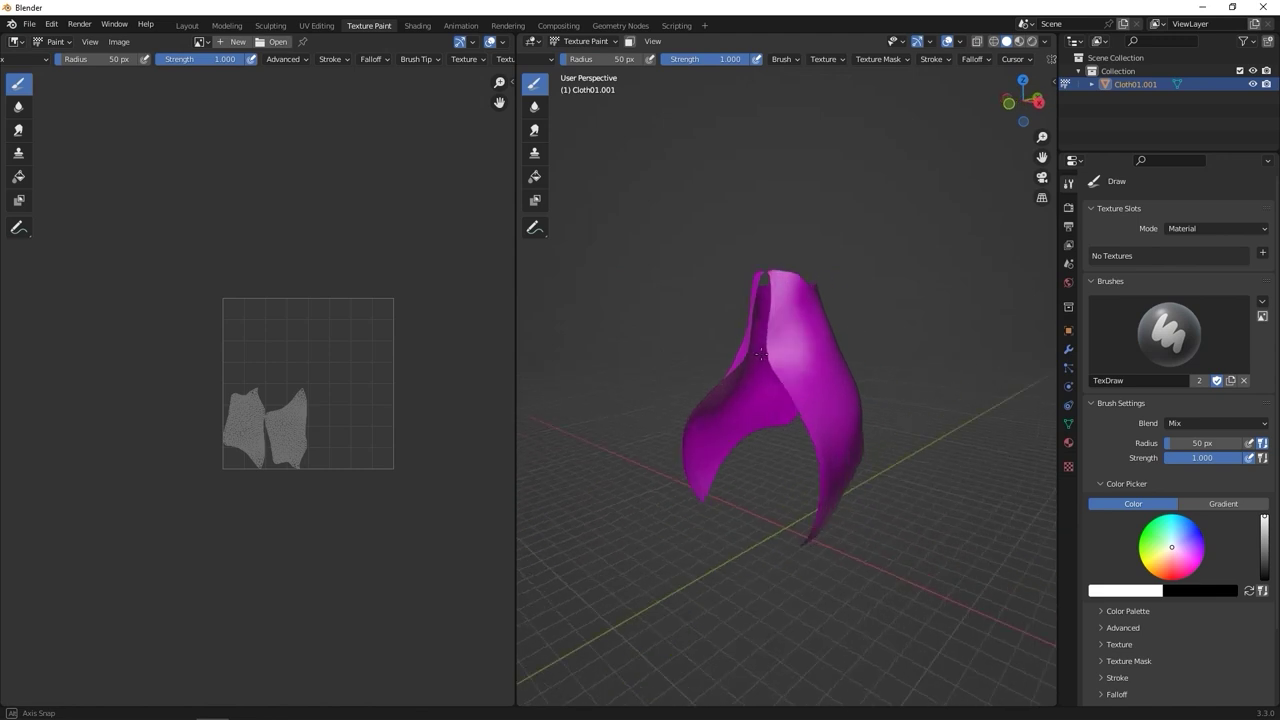
click(1263, 253)
click(1219, 268)
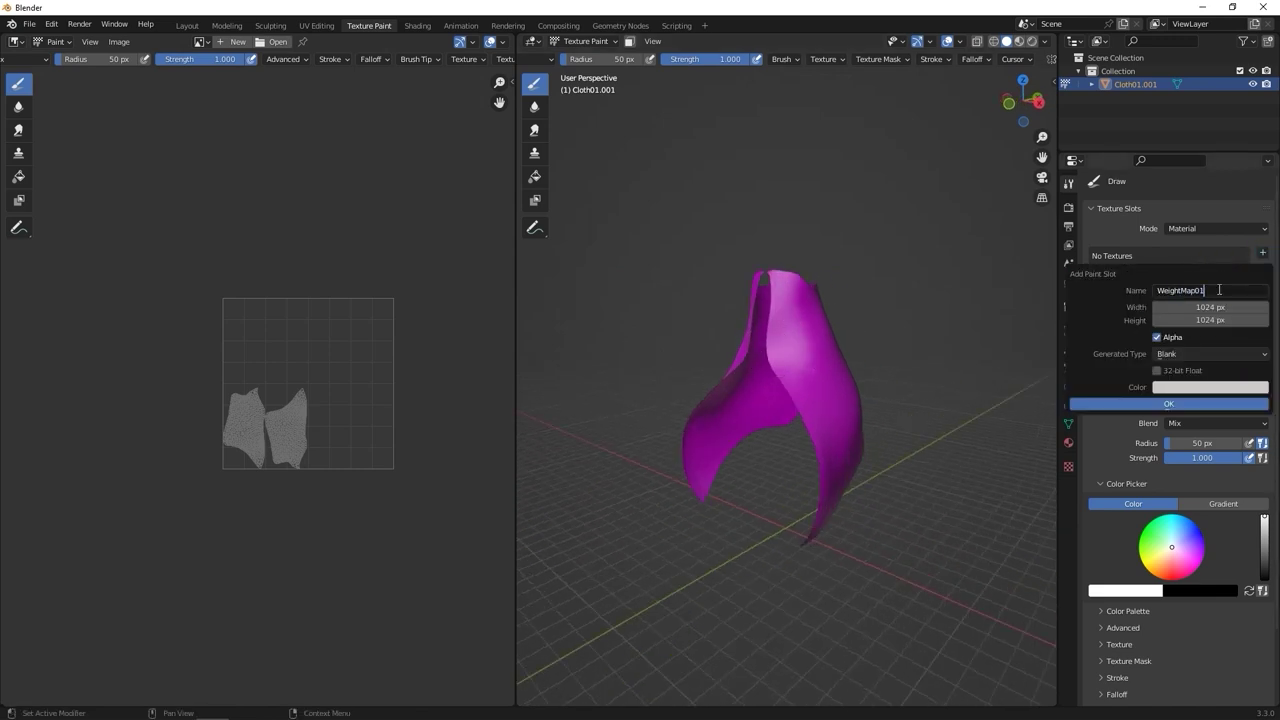
click(1179, 390)
drag(1258, 240, 1259, 298)
click(1116, 404)
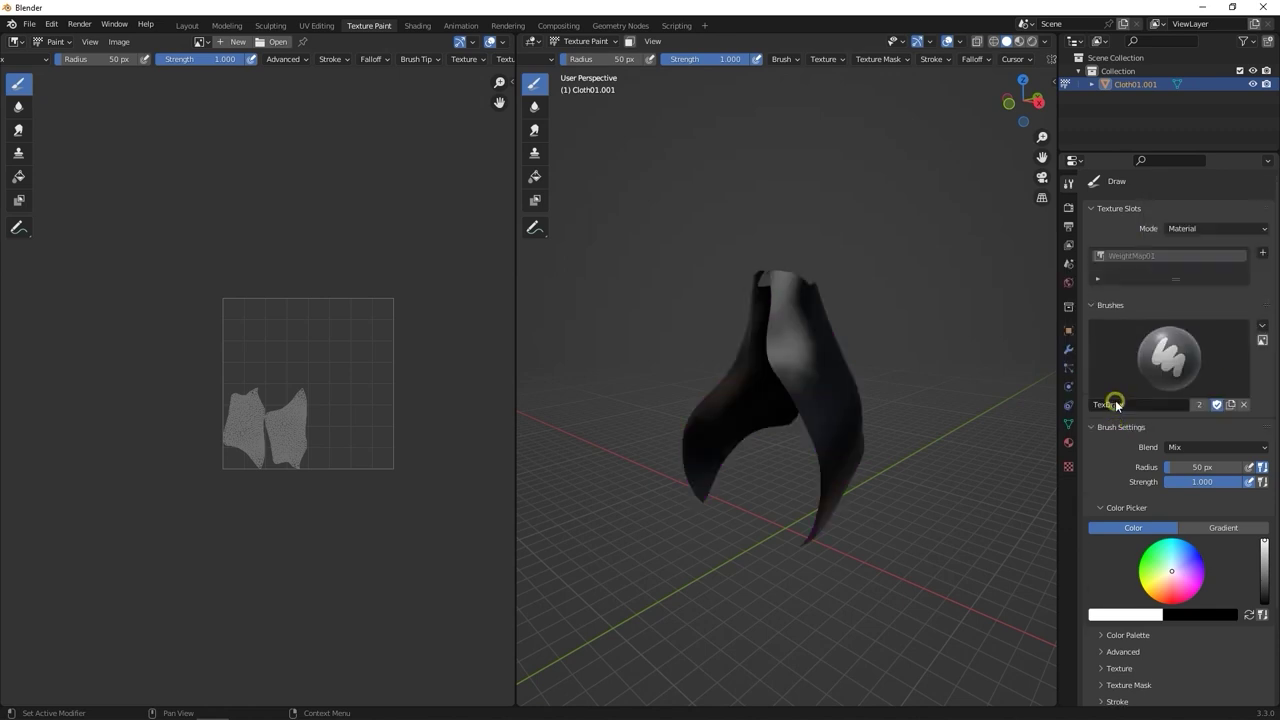
- Display WeightMap01 in the image editor and paint the lower part of one cloth panel white, leaving its upper section black
click(201, 41)
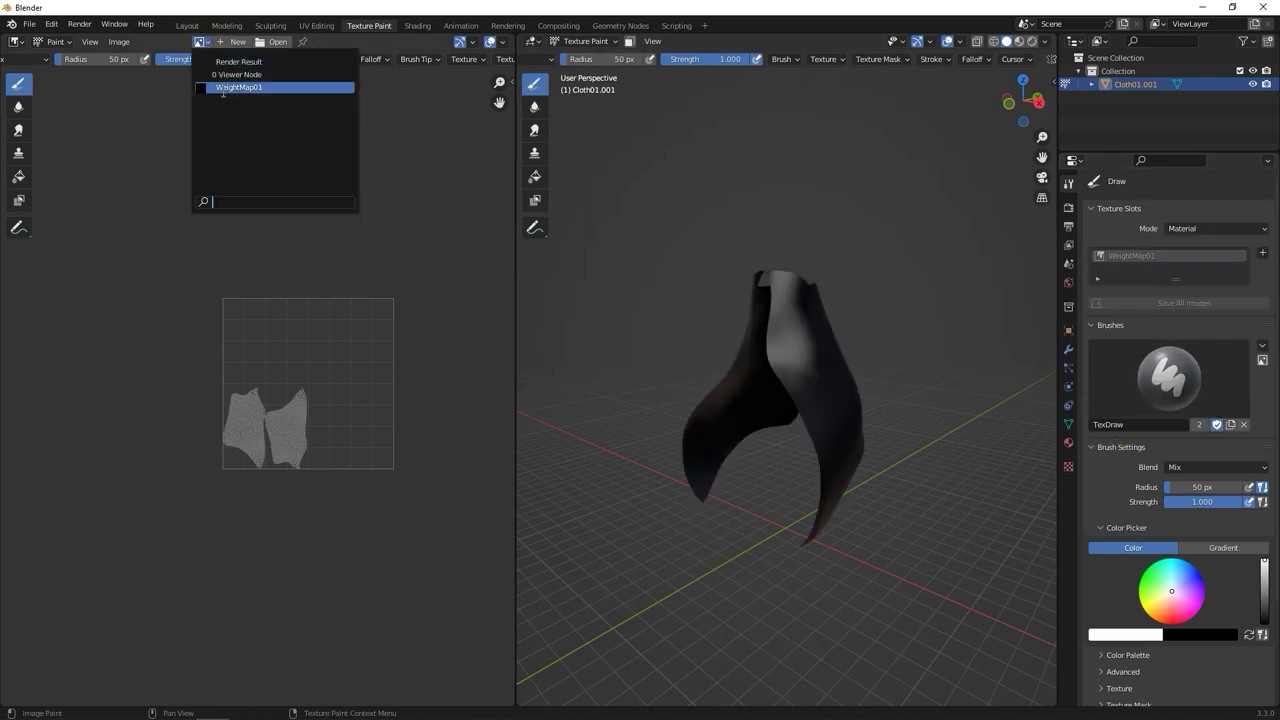
click(222, 89)
scroll(265, 341, down, 3)
middle_drag(742, 352, 767, 363)
scroll(888, 369, up, 3)
mouse_move(865, 349)
shift+middle_down()
mouse_move(895, 363)
mouse_move(714, 386)
shift+middle_up()
mouse_move(646, 355)
mouse_down()
mouse_move(786, 350)
mouse_move(549, 434)
mouse_move(680, 509)
mouse_move(591, 543)
mouse_move(770, 500)
mouse_move(634, 617)
mouse_move(771, 516)
mouse_up()
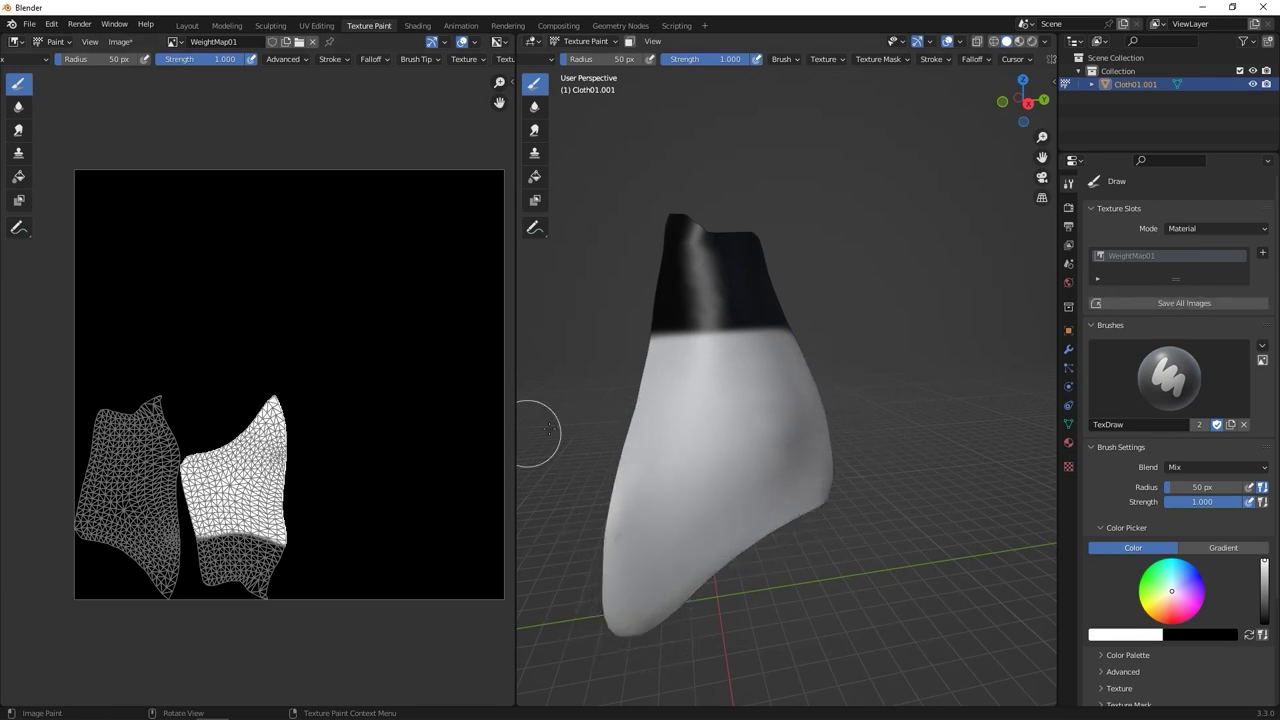
- Enlarge the brush to 108 px and paint both cloth panels white, leaving only a narrow black band along the upper edge
middle_drag(557, 423, 830, 421)
key(f)
click(906, 387)
mouse_move(797, 384)
mouse_down()
mouse_move(795, 505)
mouse_move(897, 600)
mouse_up()
middle_drag(897, 600, 995, 605)
mouse_move(850, 405)
mouse_down()
mouse_move(937, 486)
mouse_move(859, 388)
mouse_up()
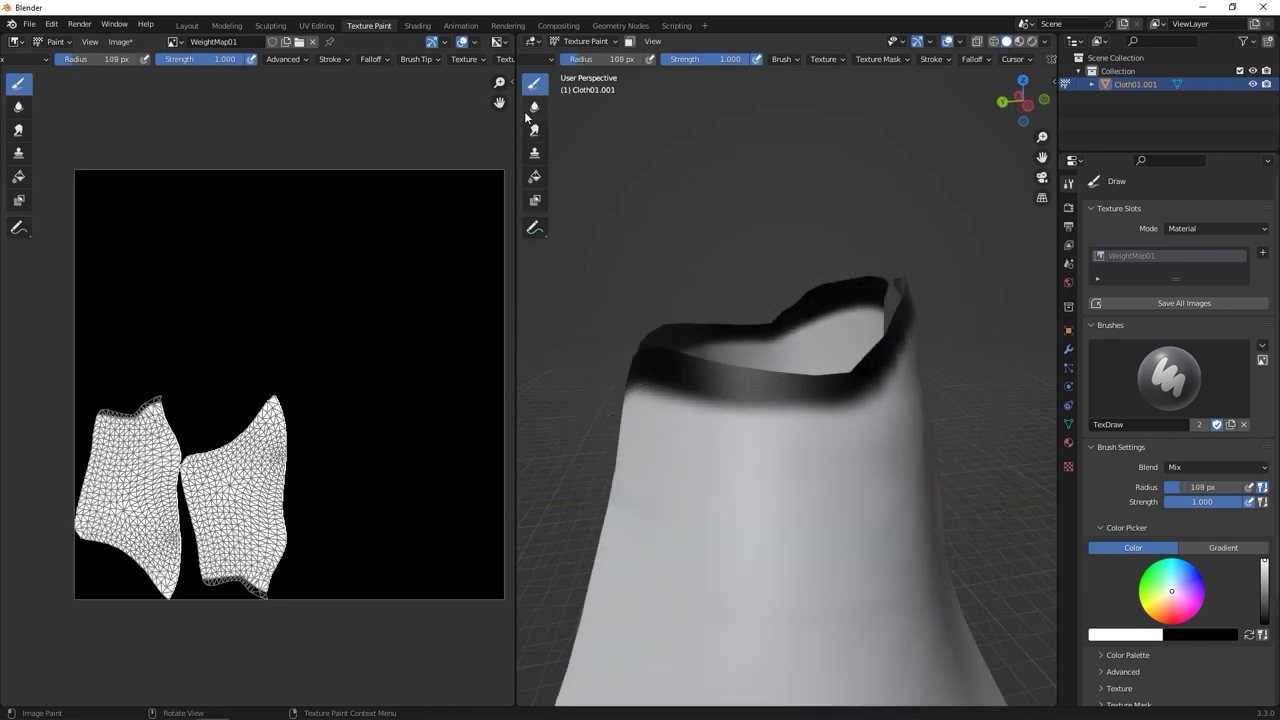
- Use the Soften brush to blend the black-to-white transition along the upper edge of both cloth panels
click(533, 107)
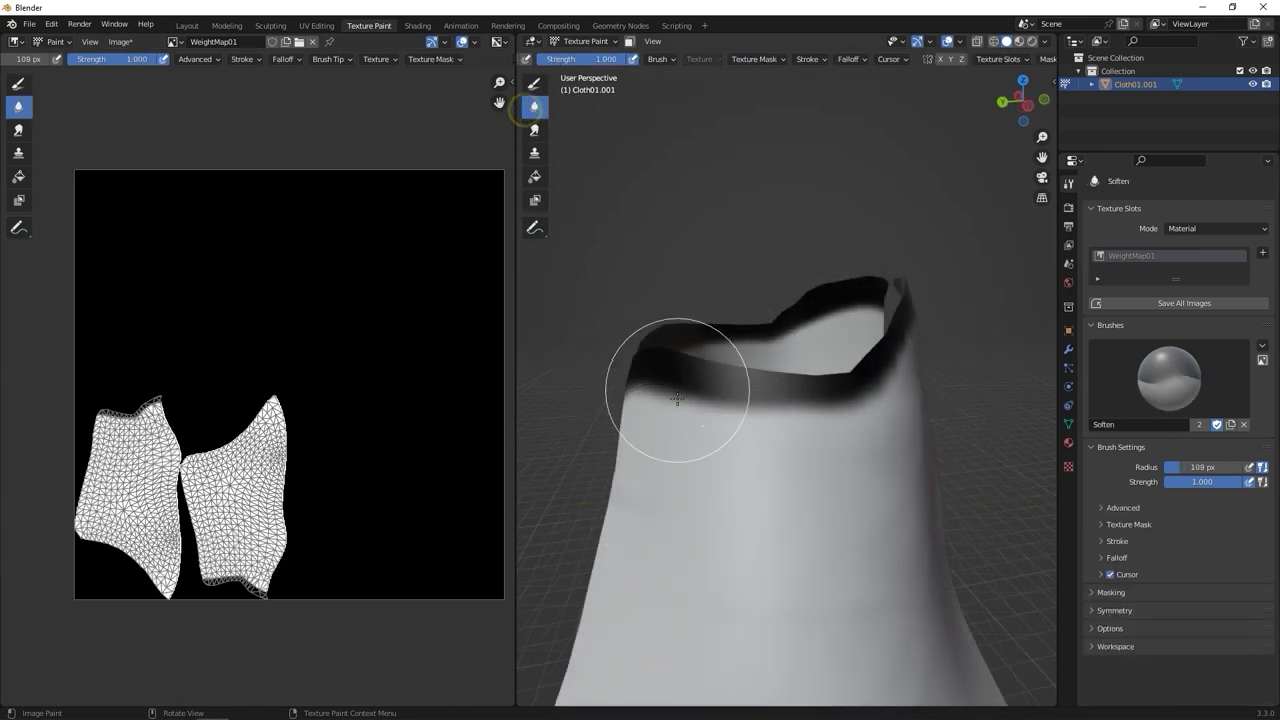
middle_drag(677, 400, 837, 402)
drag(877, 386, 691, 365)
middle_drag(691, 365, 866, 377)
drag(824, 350, 712, 311)
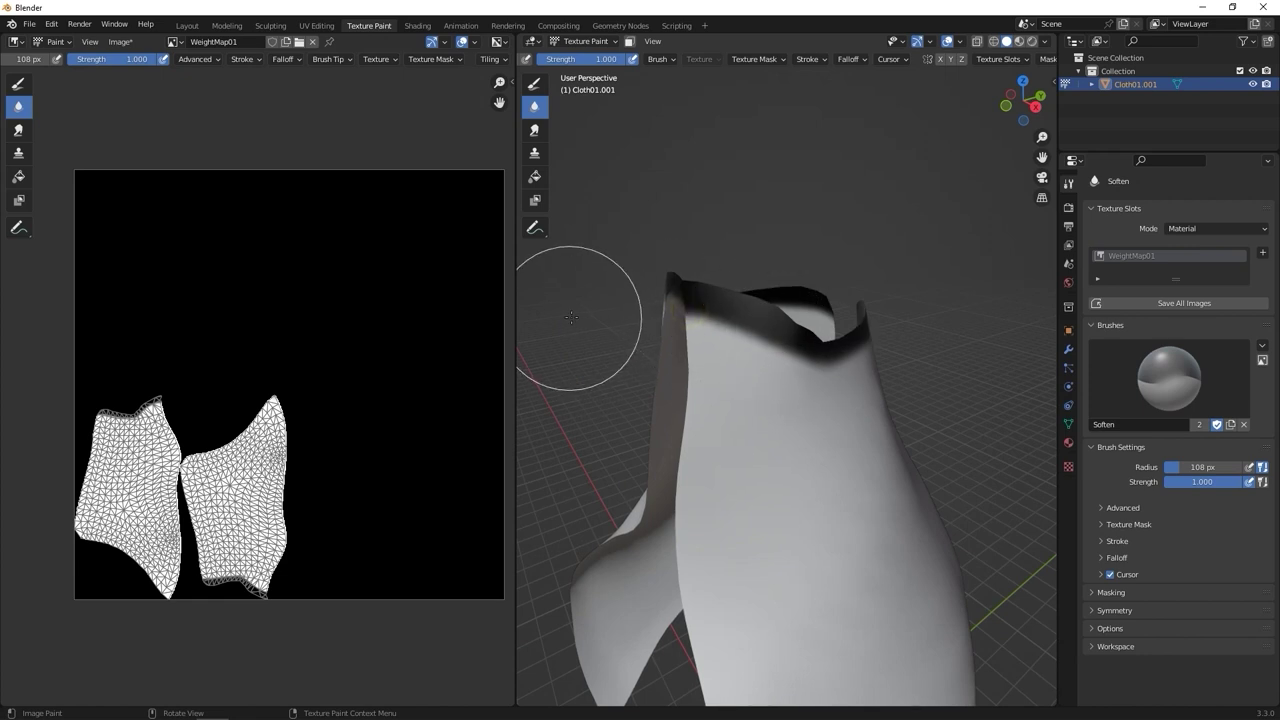
middle_drag(580, 294, 786, 314)
mouse_move(653, 366)
middle_down()
mouse_move(657, 400)
mouse_move(797, 394)
mouse_move(700, 450)
middle_up()
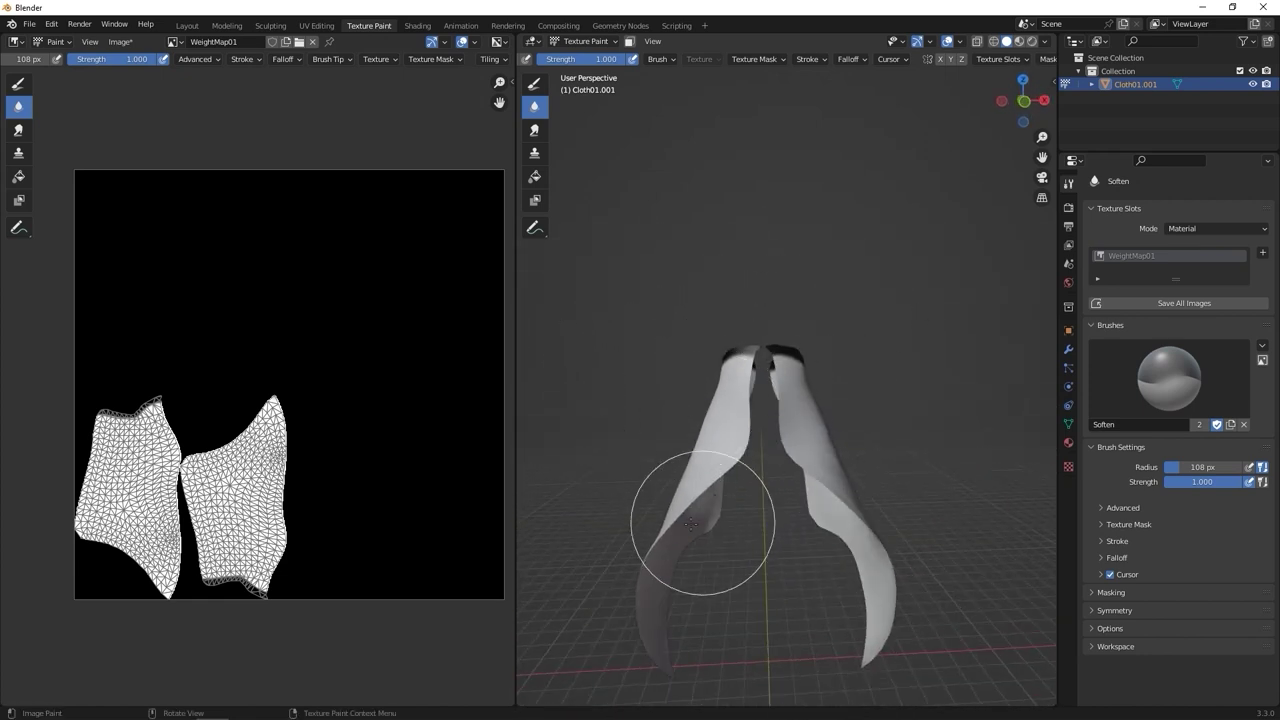
- Save the painted weight map as WeightMap01.png in the StartCharacter folder
scroll(243, 480, up, 3)
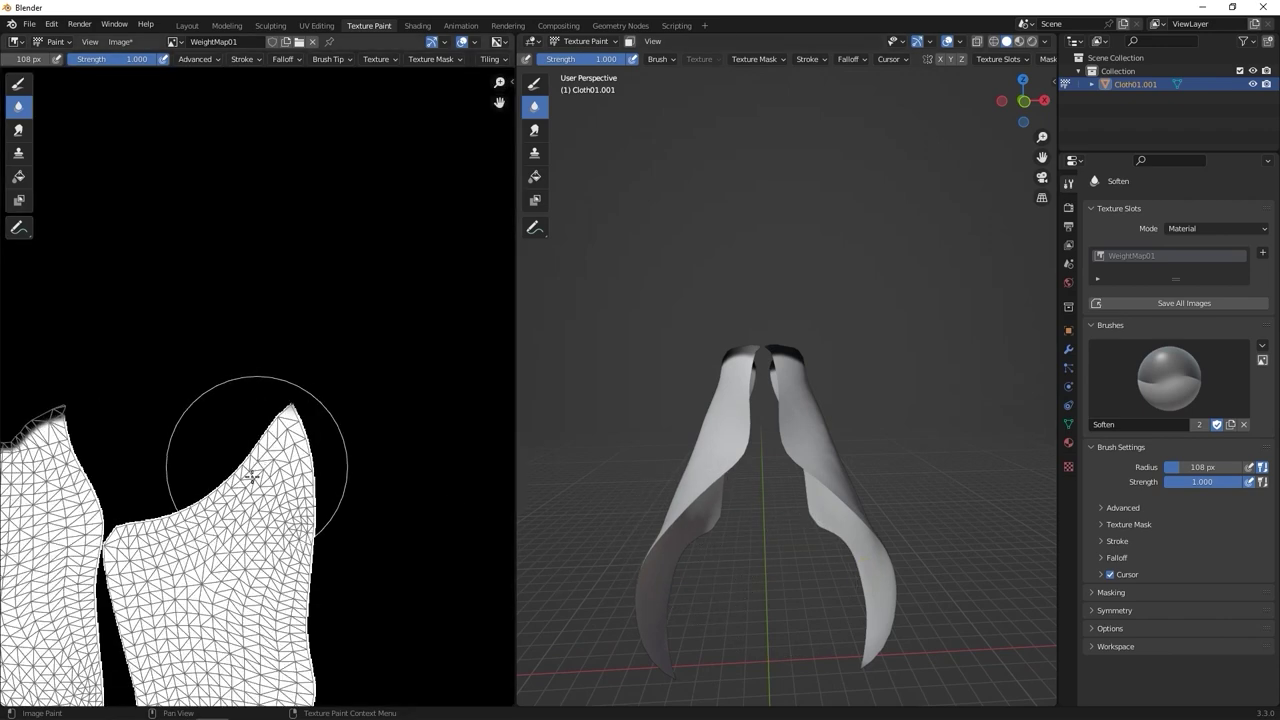
middle_drag(155, 586, 298, 356)
scroll(229, 382, down, 3)
scroll(271, 357, up, 4)
scroll(229, 400, down, 2)
click(118, 42)
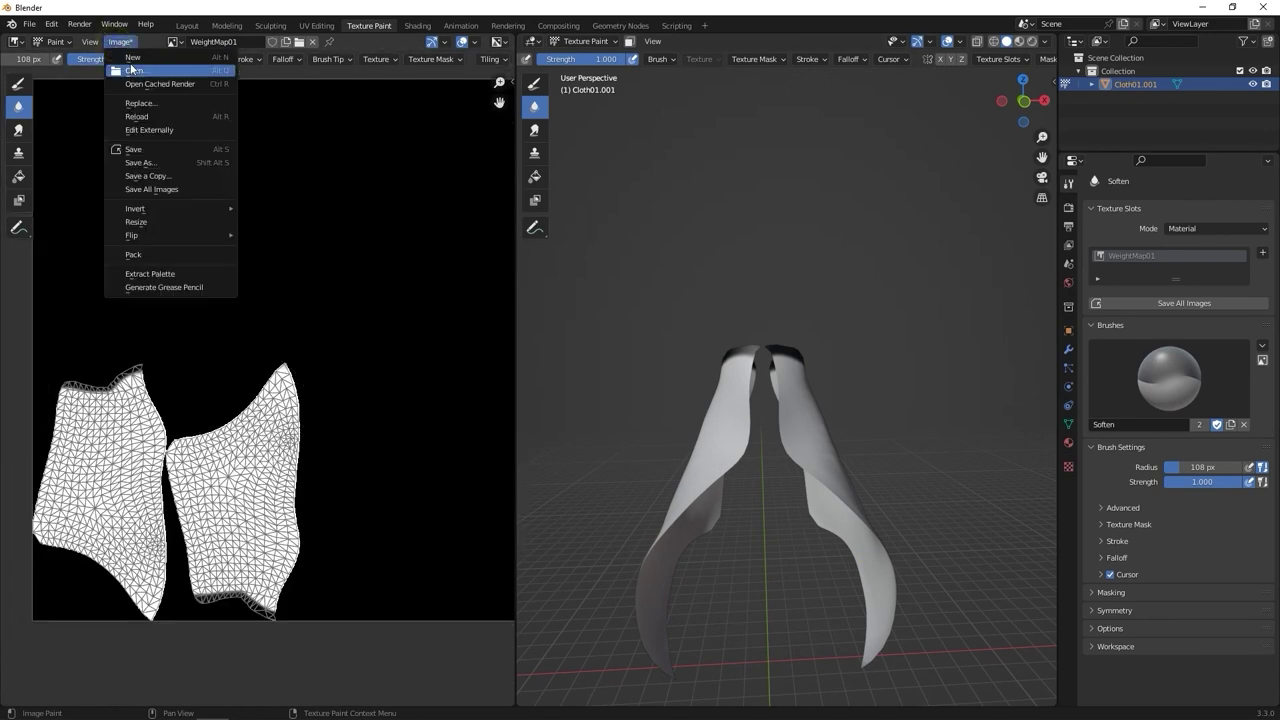
click(170, 166)
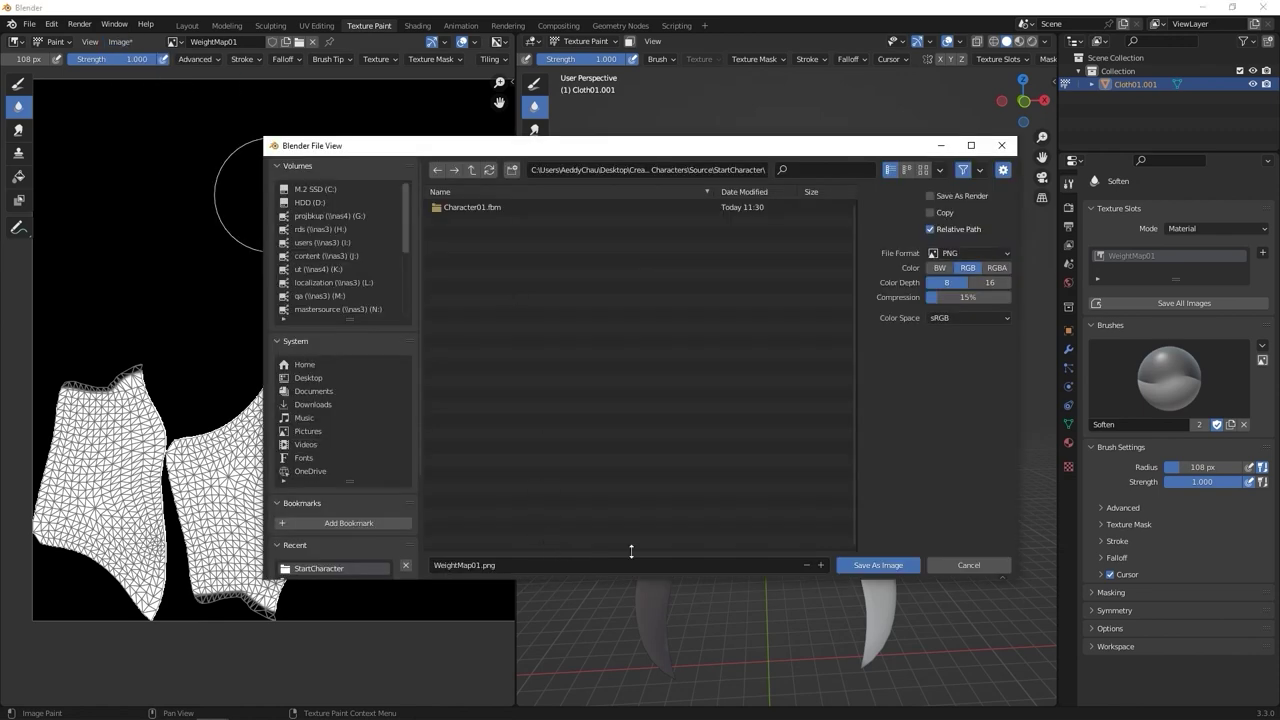
click(853, 566)
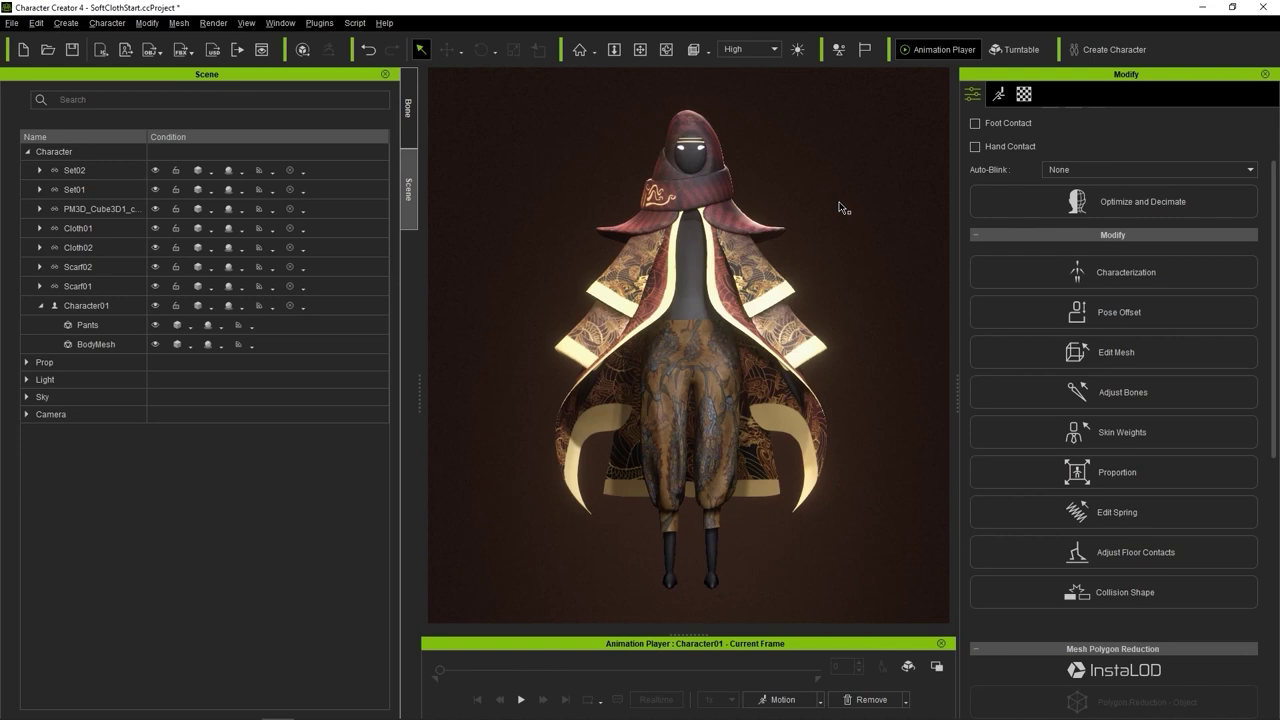
- Switch to Character Creator and activate physics on the Cloth01 accessory
click(185, 226)
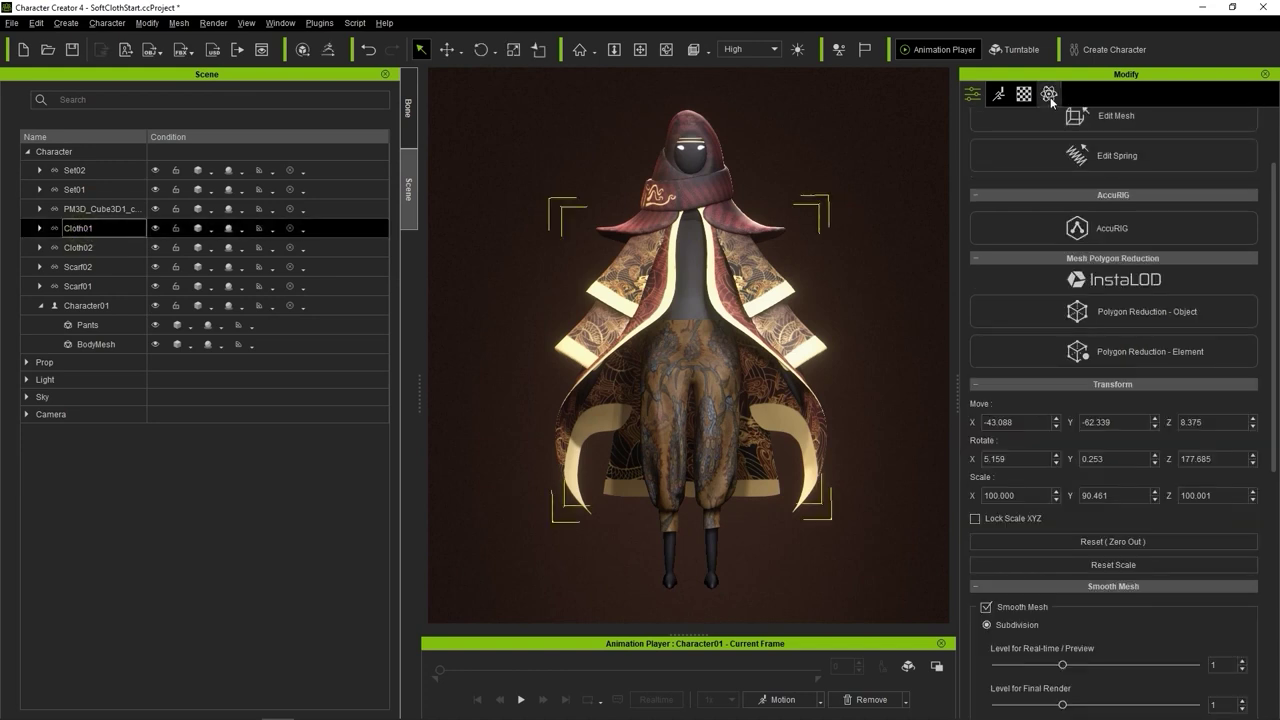
click(1049, 95)
click(976, 146)
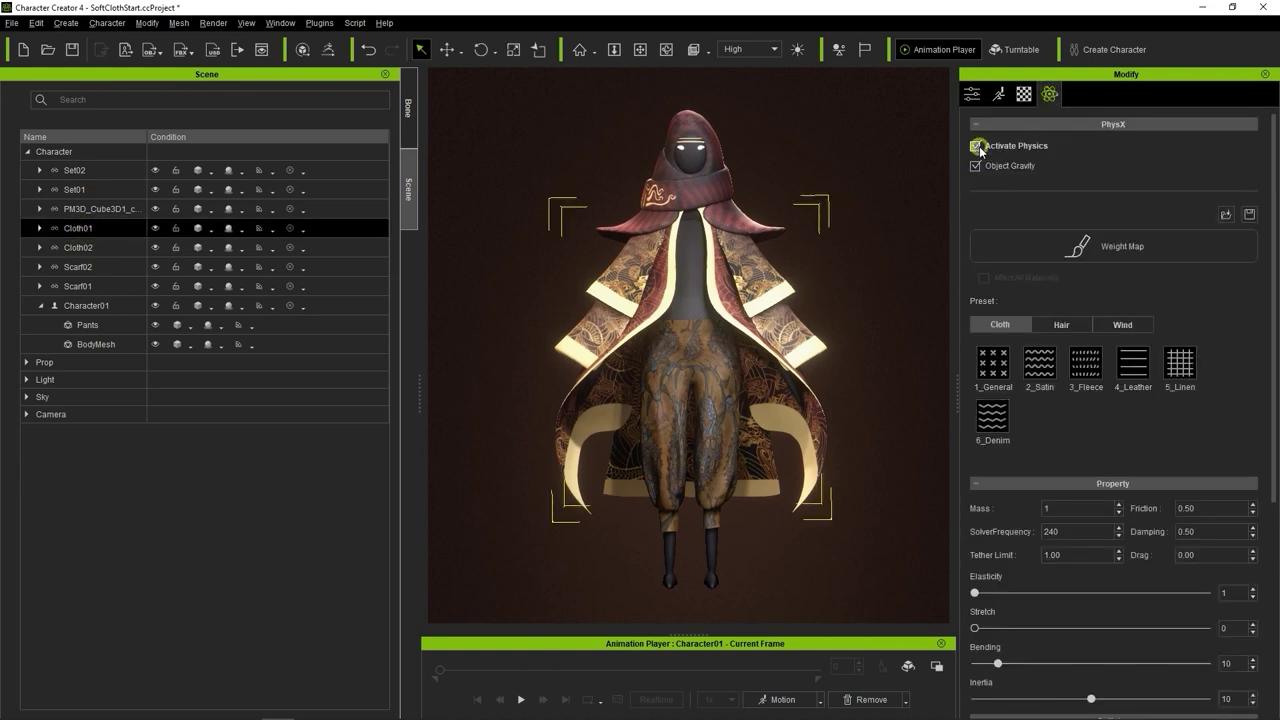
- Load the painted weight map image for Cloth01, close the weight map editor, and apply the 1_General cloth preset
click(1066, 252)
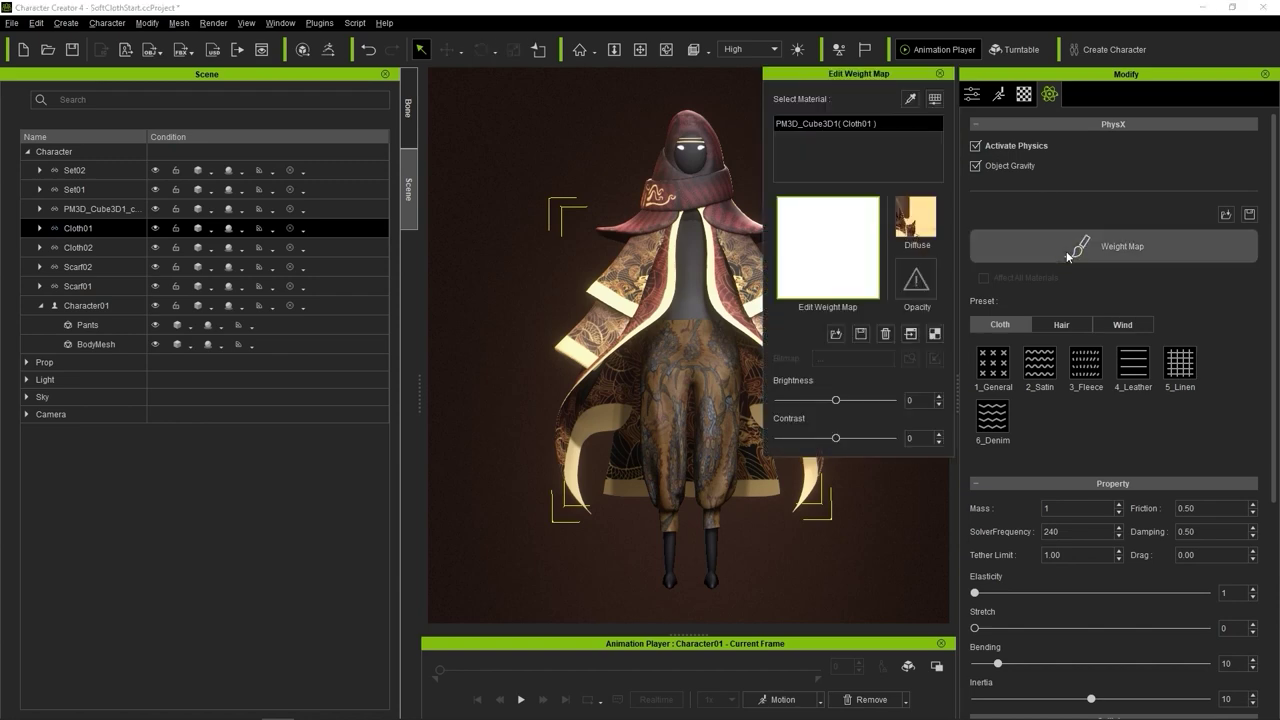
click(855, 265)
click(449, 146)
click(575, 412)
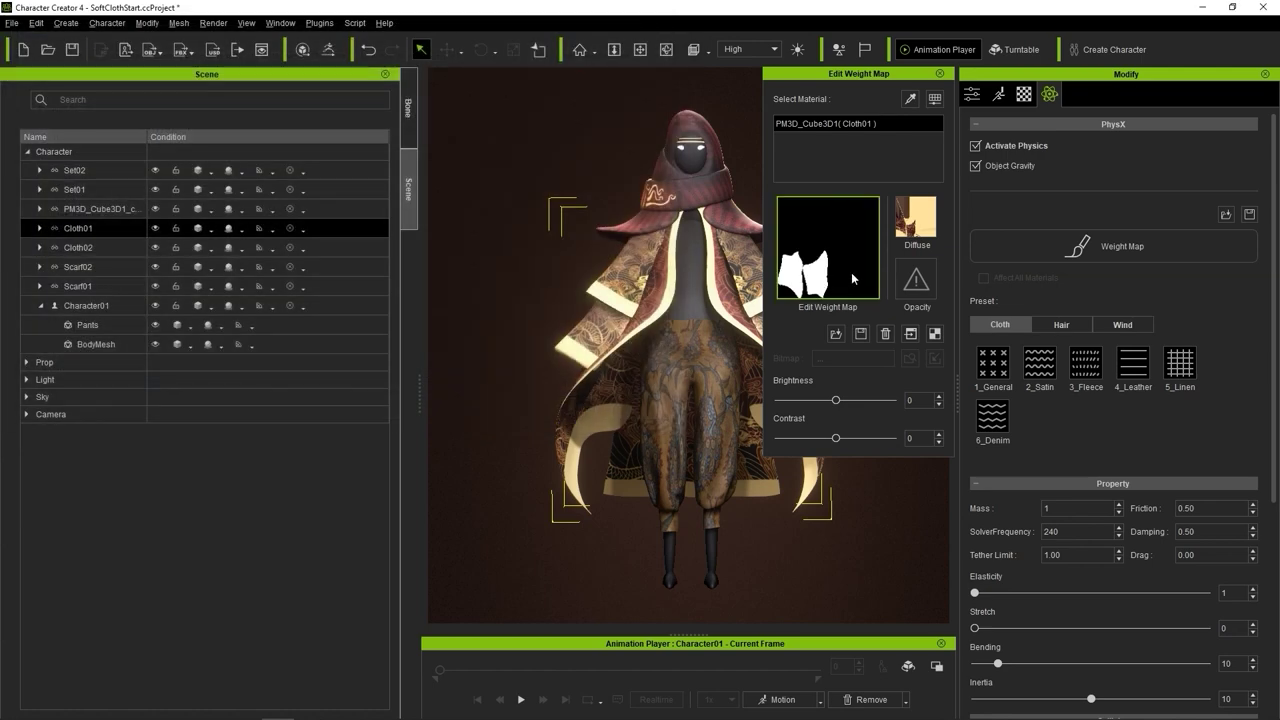
click(939, 73)
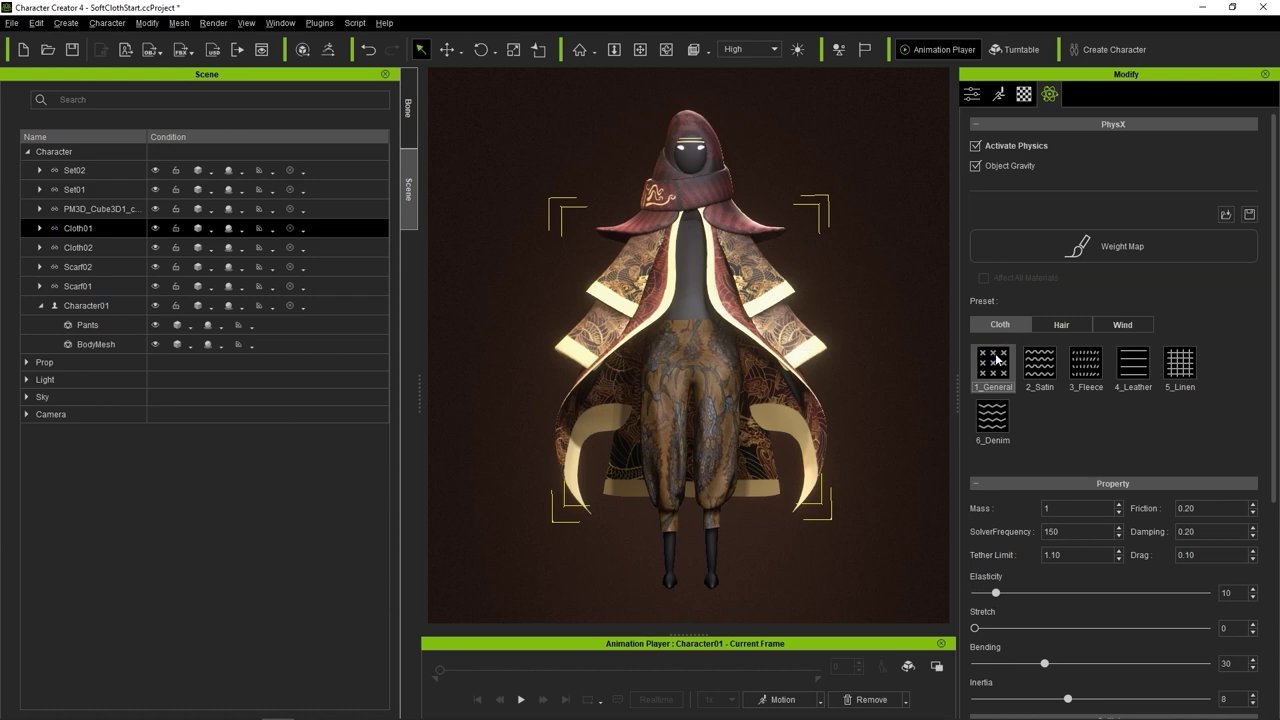
- Apply the male Walk_M motion to the character and frame the character closely from an angle
click(780, 699)
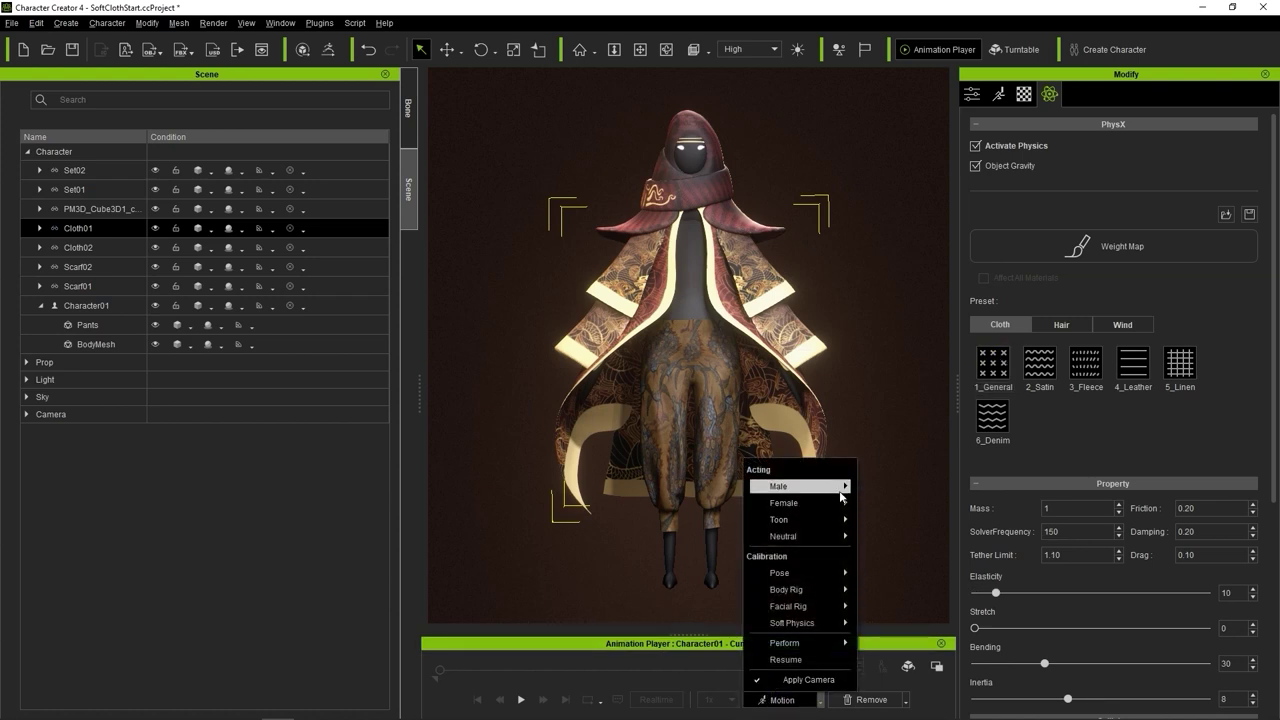
mouse_move(842, 488)
click(914, 535)
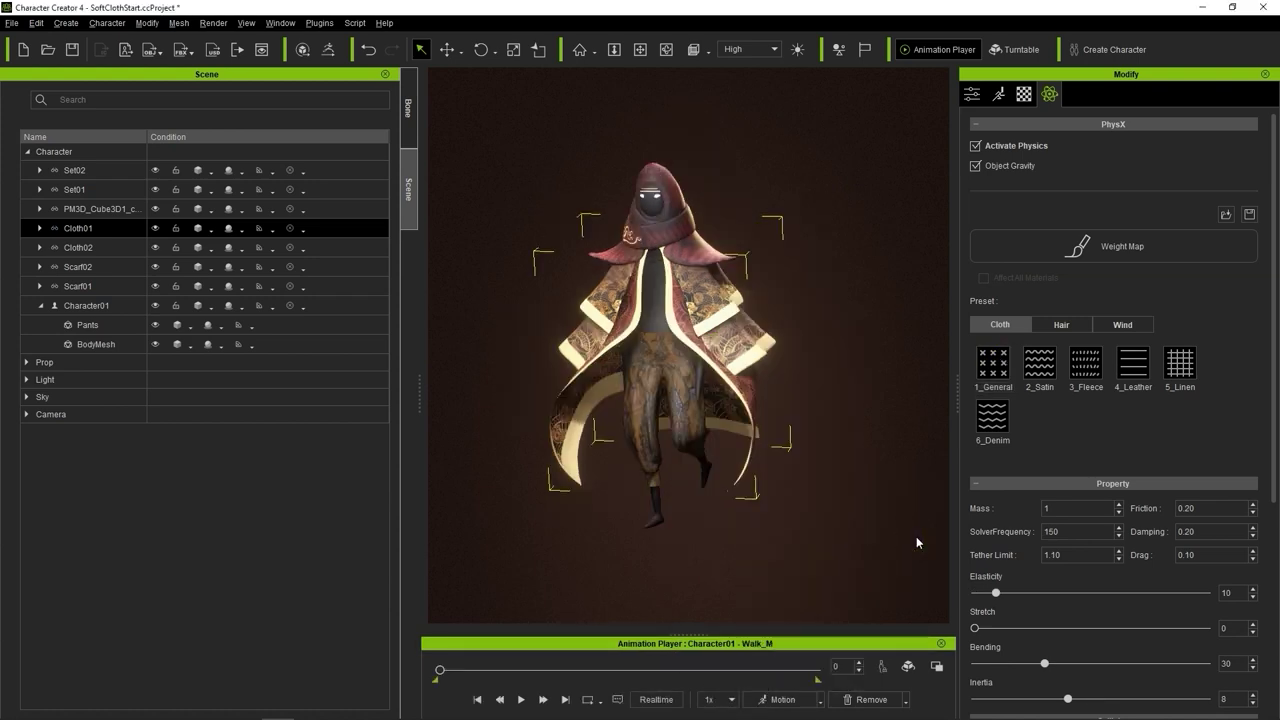
scroll(678, 447, up, 4)
middle_drag(678, 447, 724, 467)
- Preview the walk, return to the first frame, and replay it with soft cloth simulation enabled
click(522, 701)
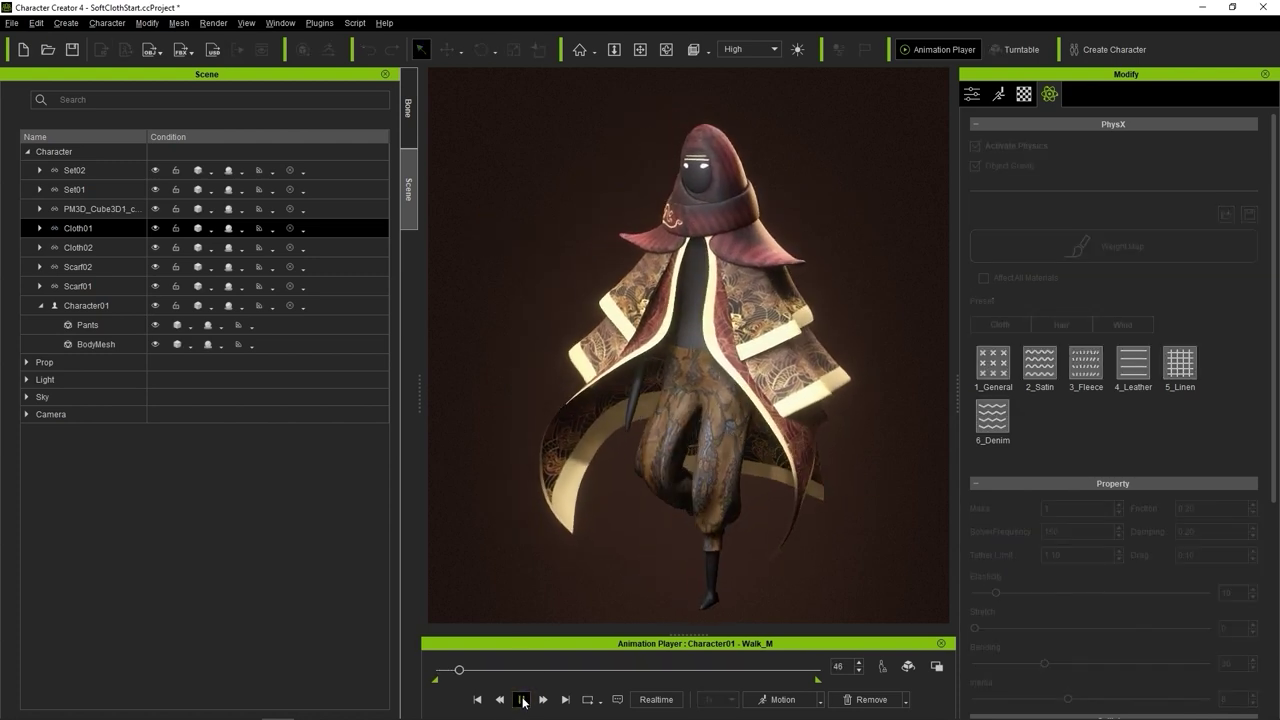
click(479, 699)
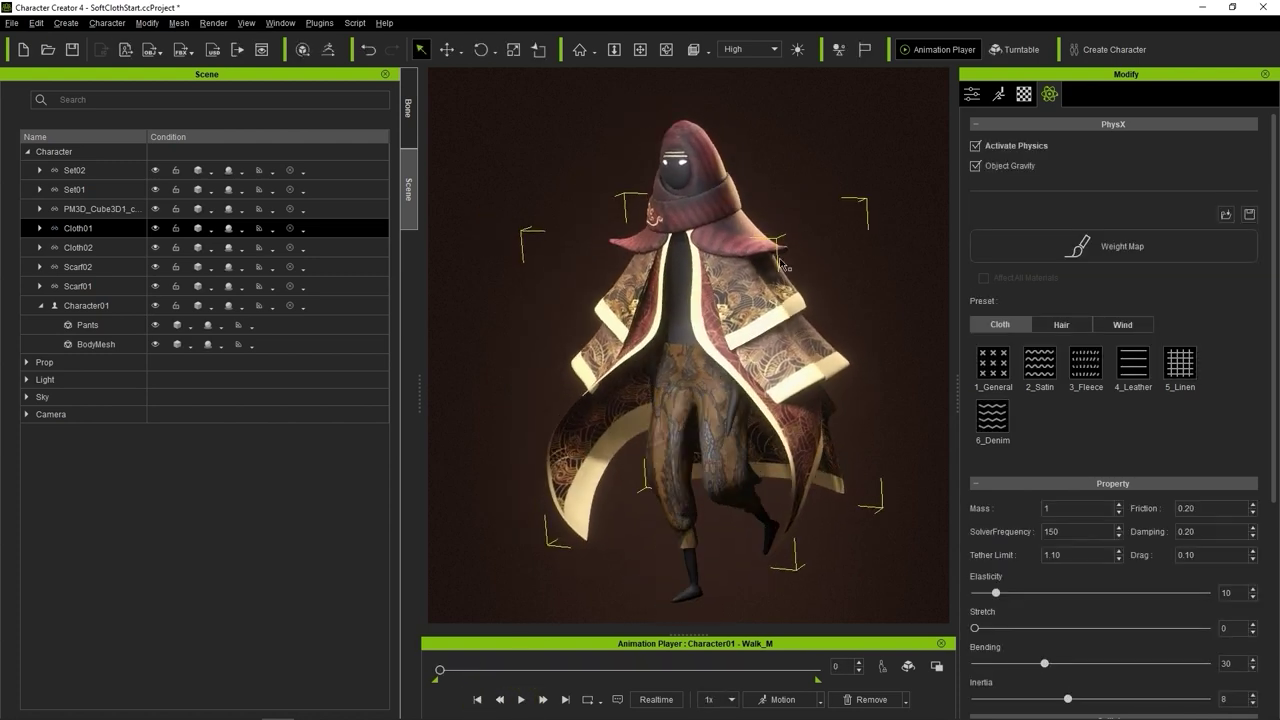
click(846, 53)
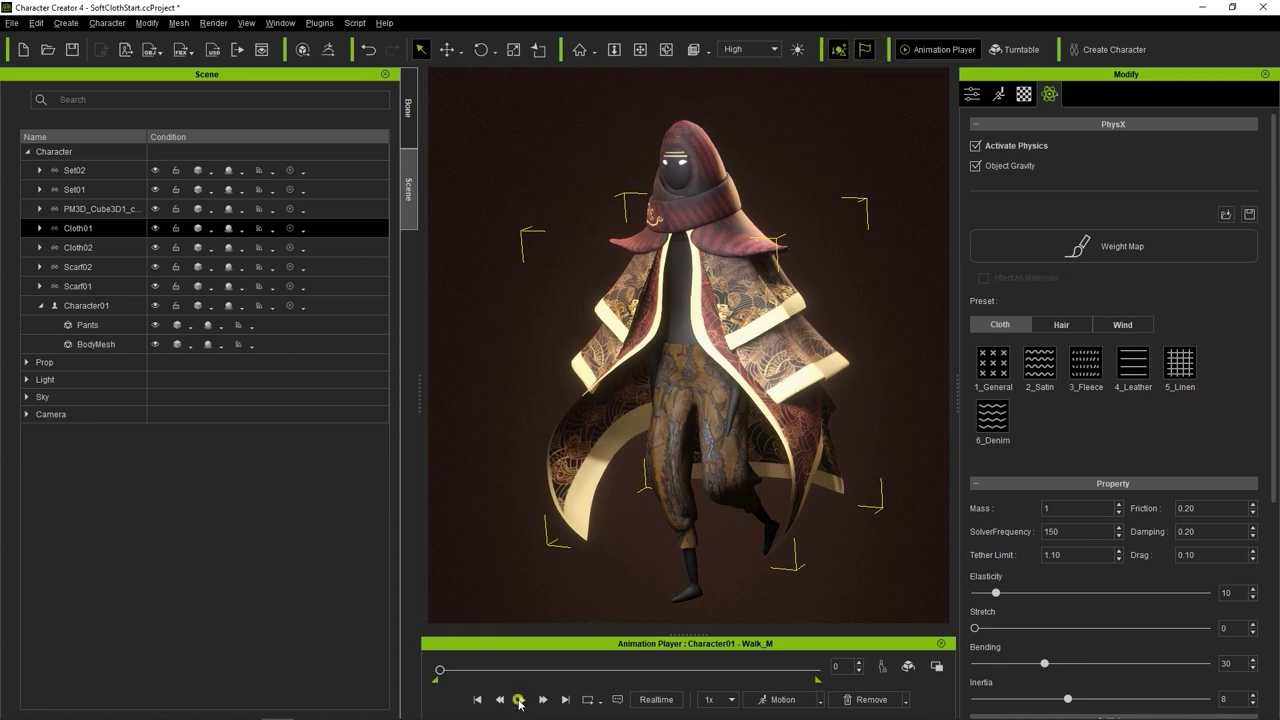
click(518, 700)
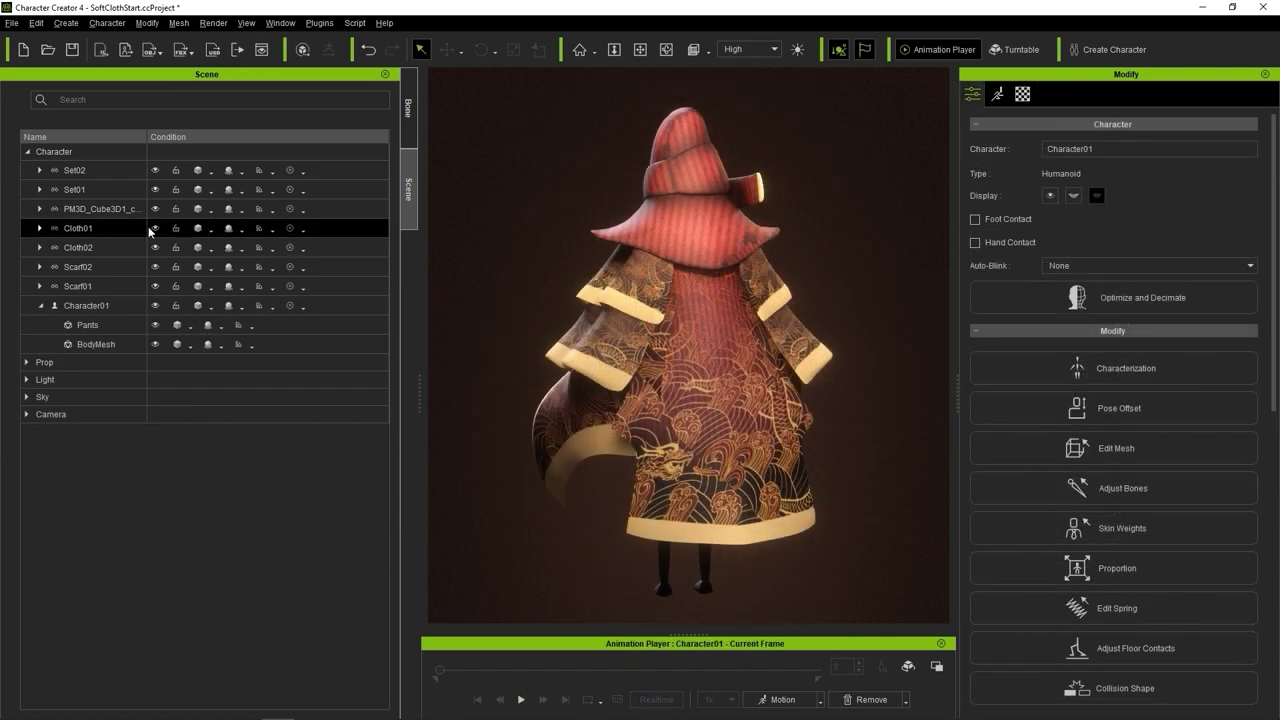
- Select the Cloth02 accessory and toggle its visibility to identify the part, leaving it visible
click(106, 247)
click(155, 248)
click(155, 248)
click(155, 248)
click(155, 248)
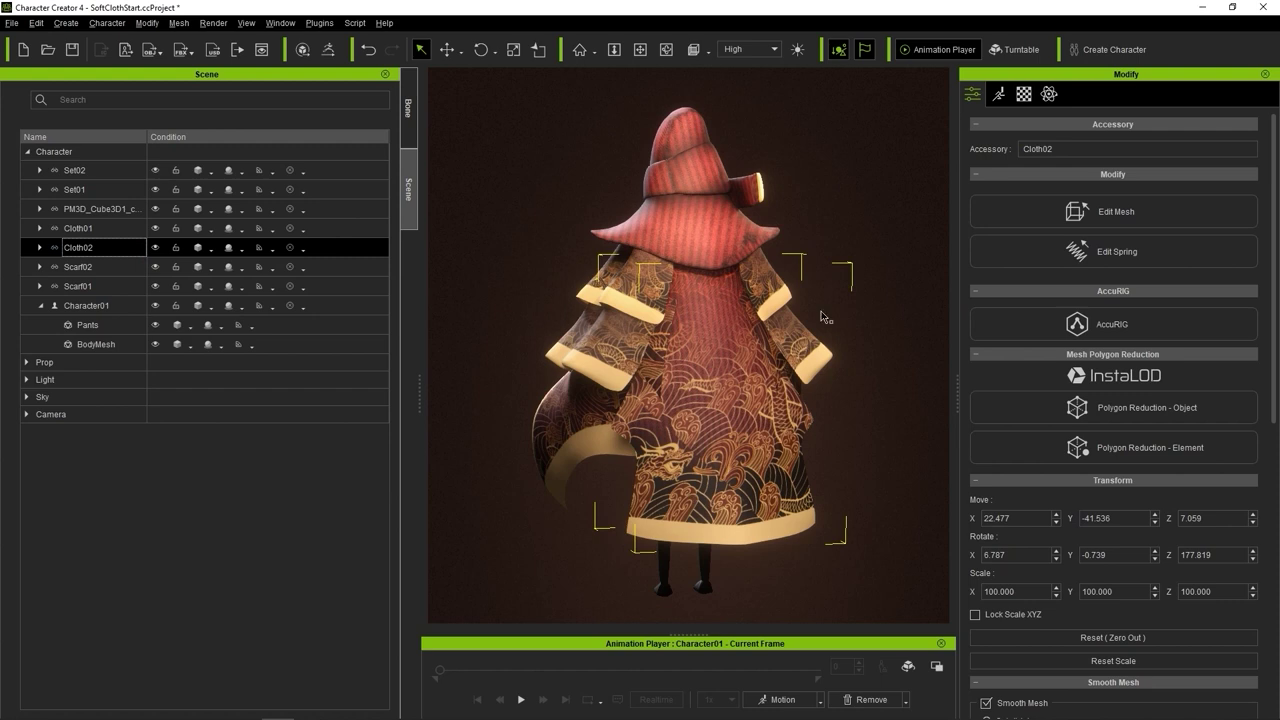
- Inspect Cloth02's base color texture and open it together with its UV reference image in Photoshop
click(1024, 95)
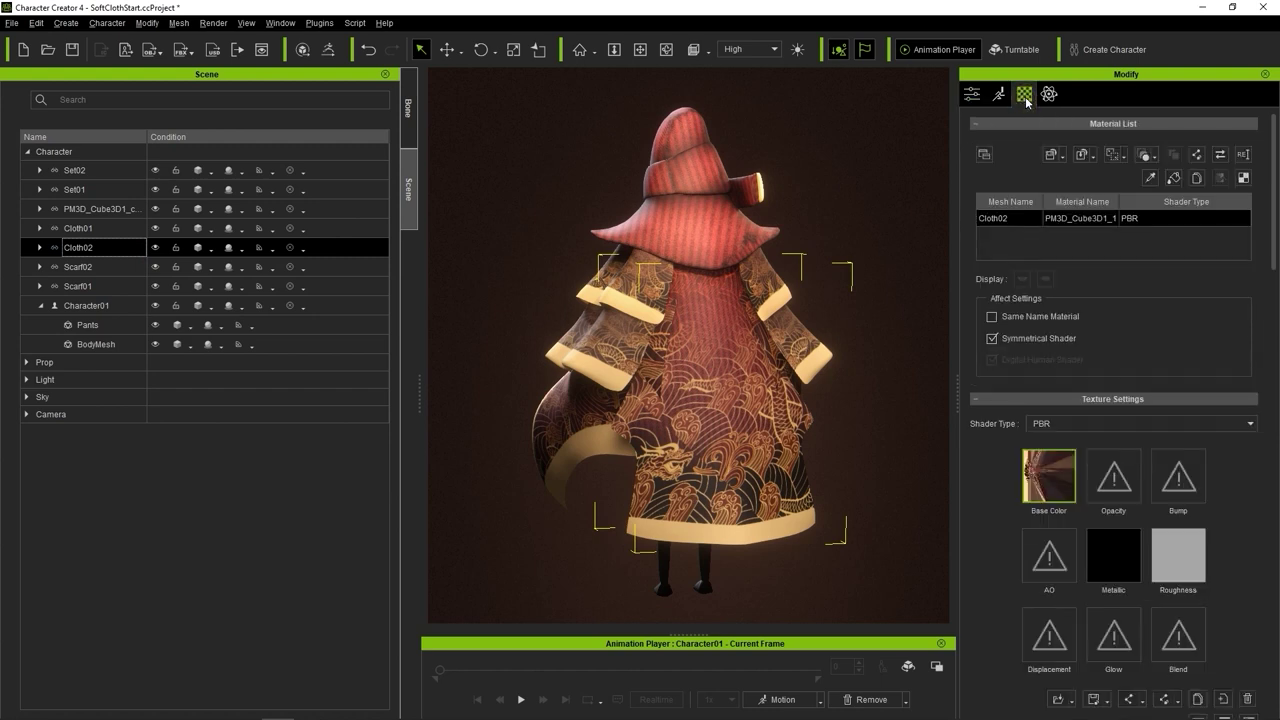
scroll(1265, 145, down, 4)
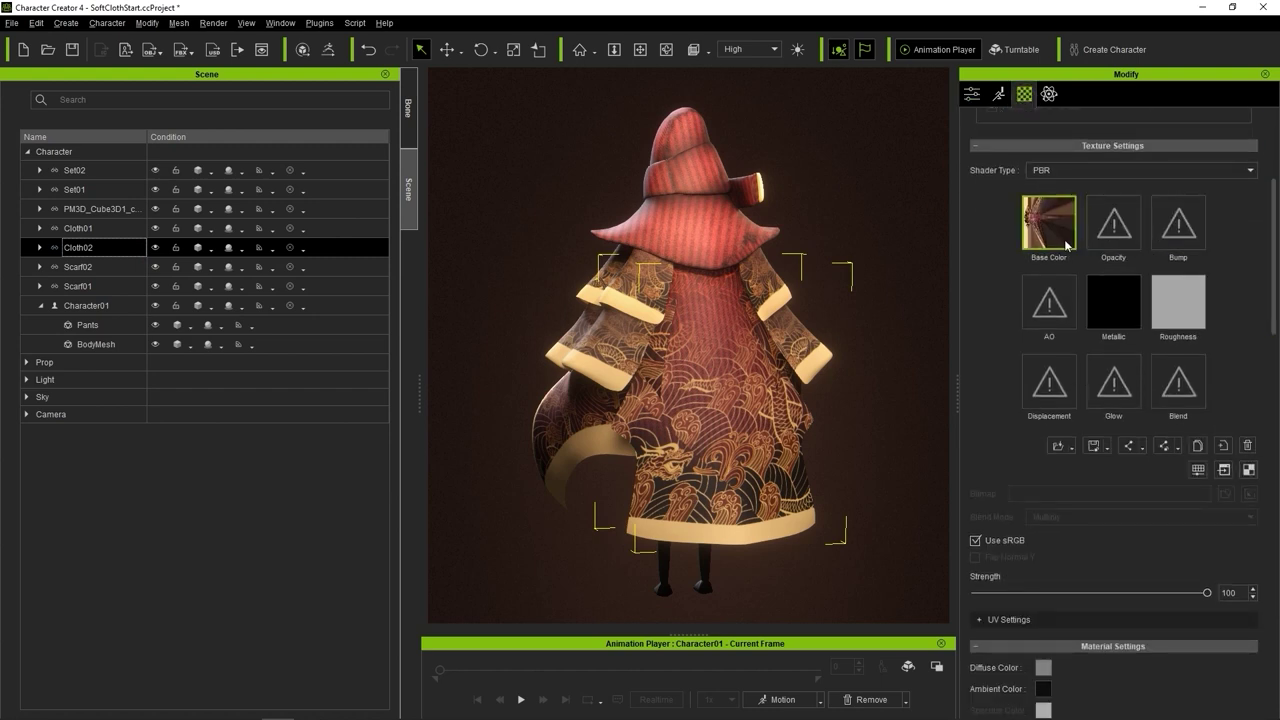
mouse_move(1065, 242)
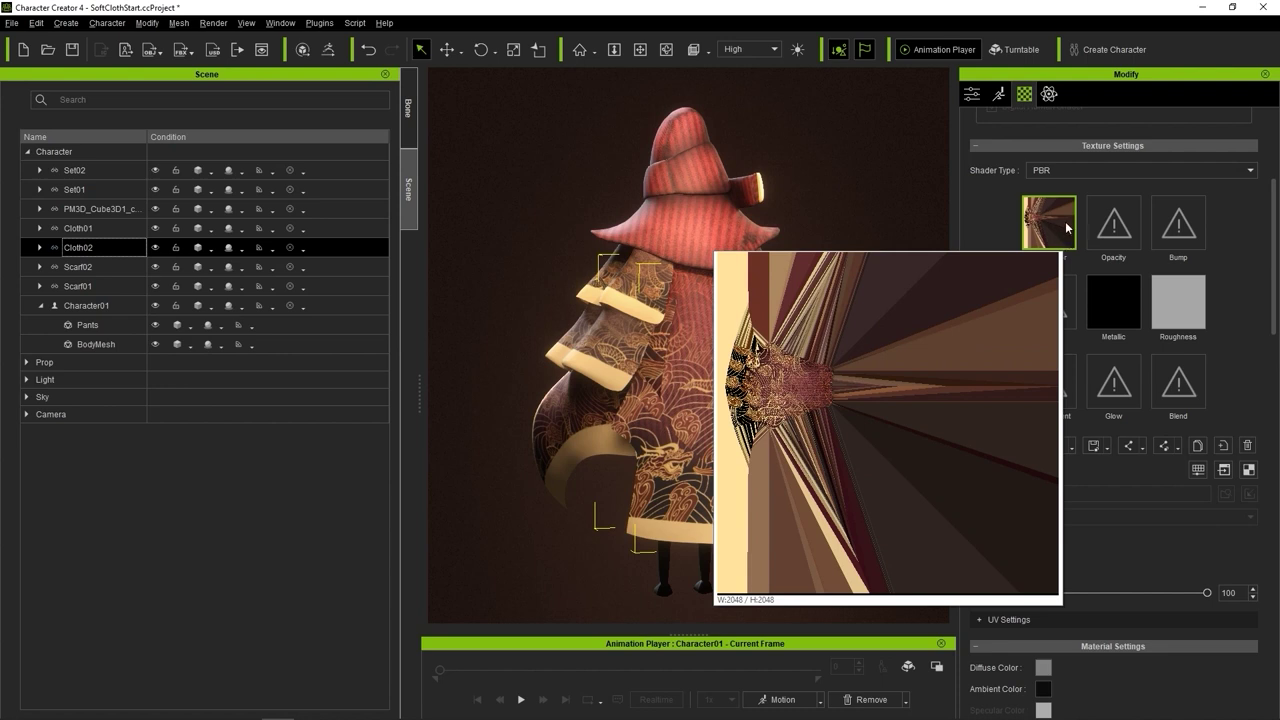
click(1071, 450)
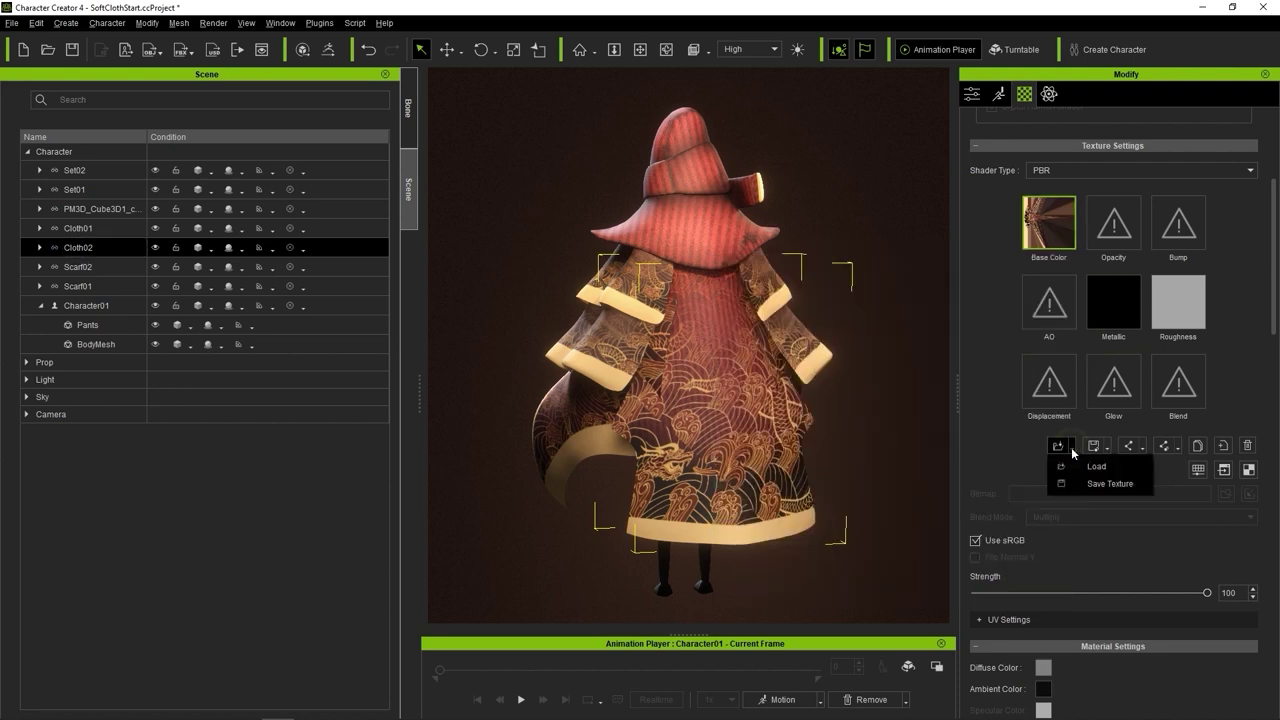
click(1125, 485)
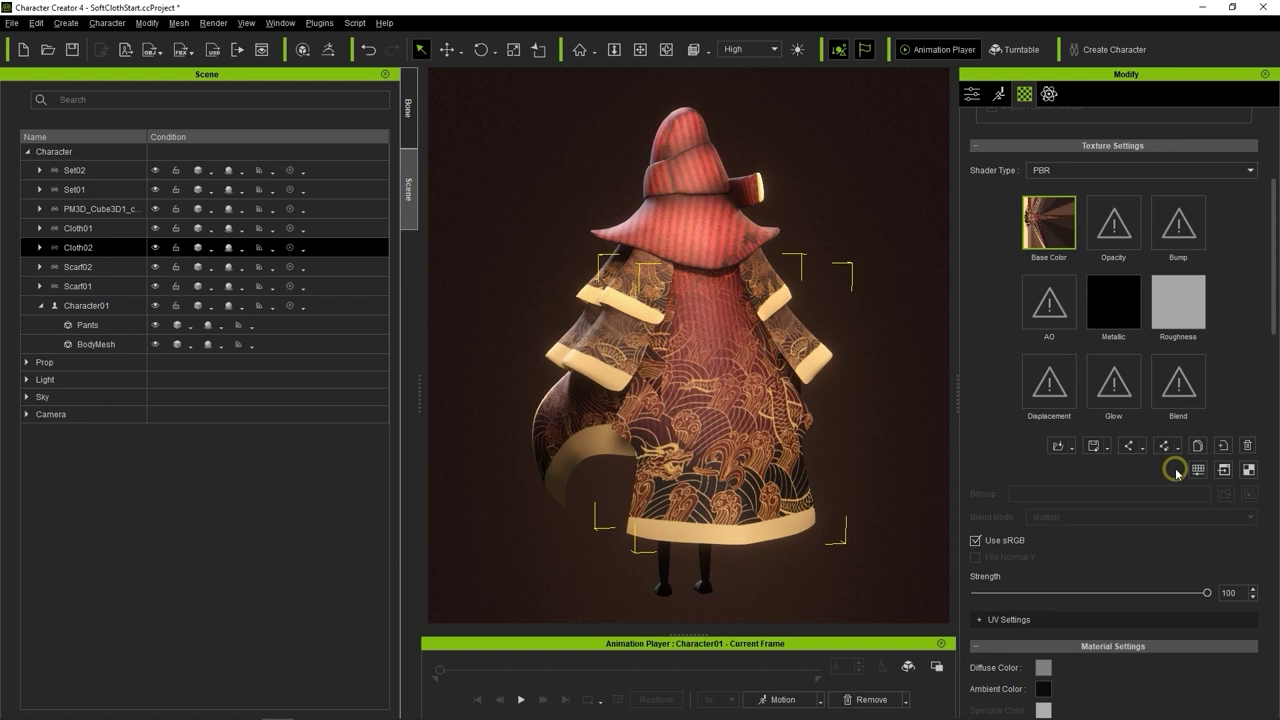
click(1248, 470)
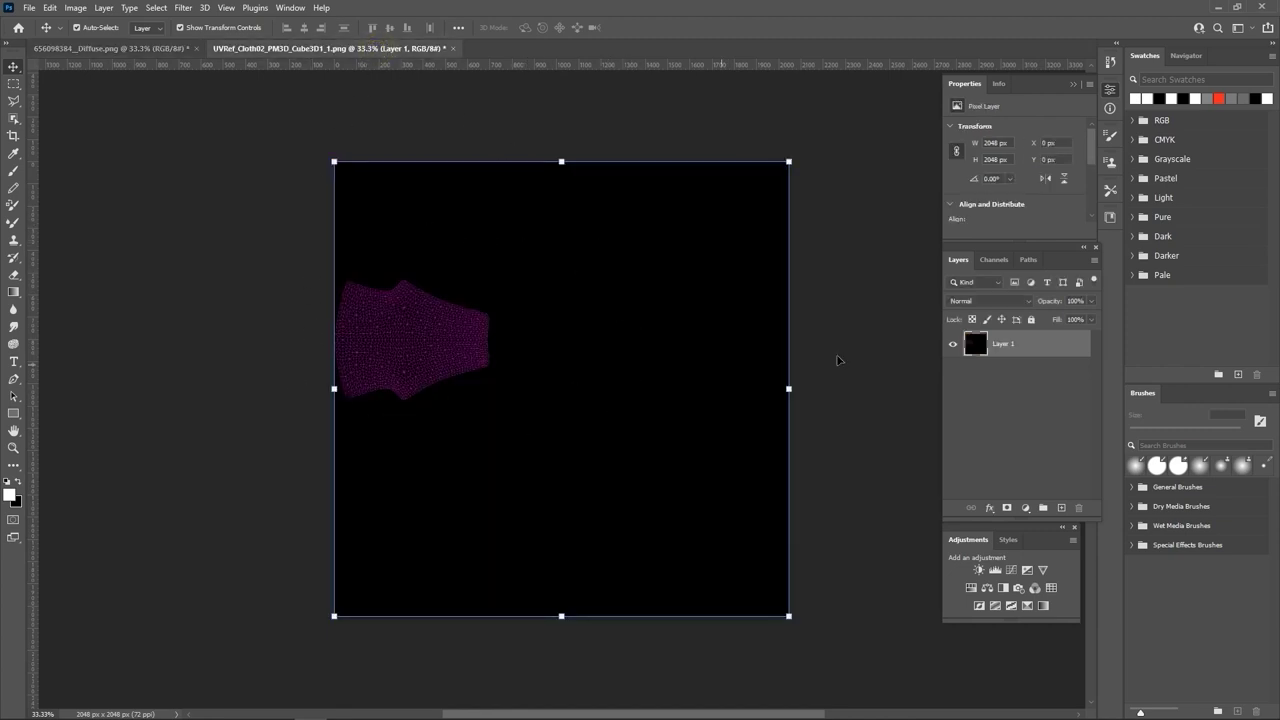
- Duplicate Layer 1 of the Cloth02 UV reference into the 656098384__Diffuse.png document
right_click(1012, 346)
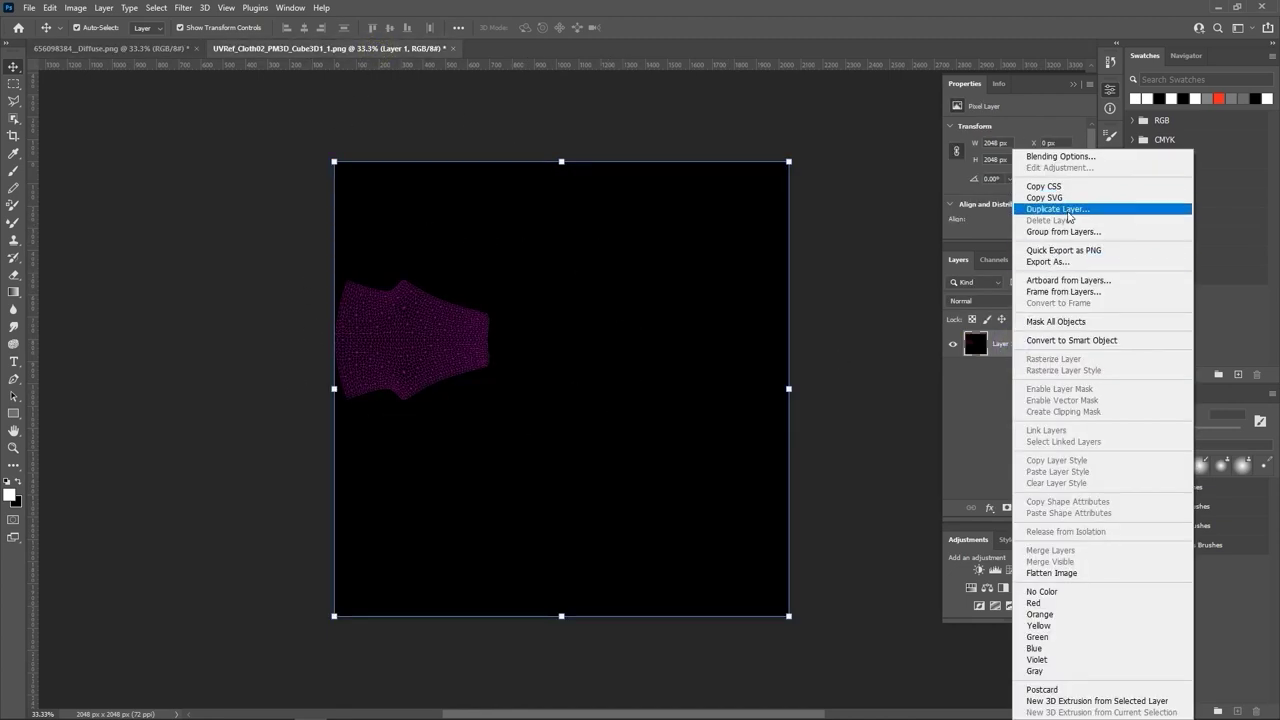
click(1066, 210)
click(678, 264)
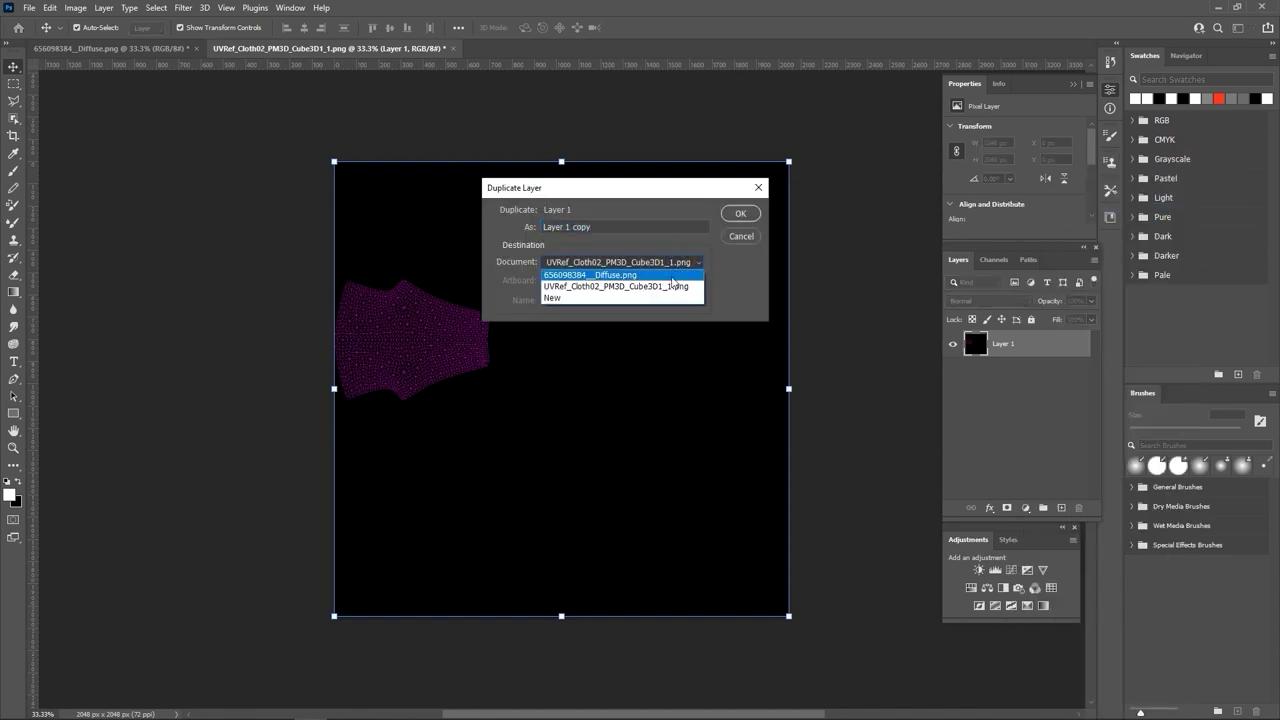
click(671, 277)
click(731, 215)
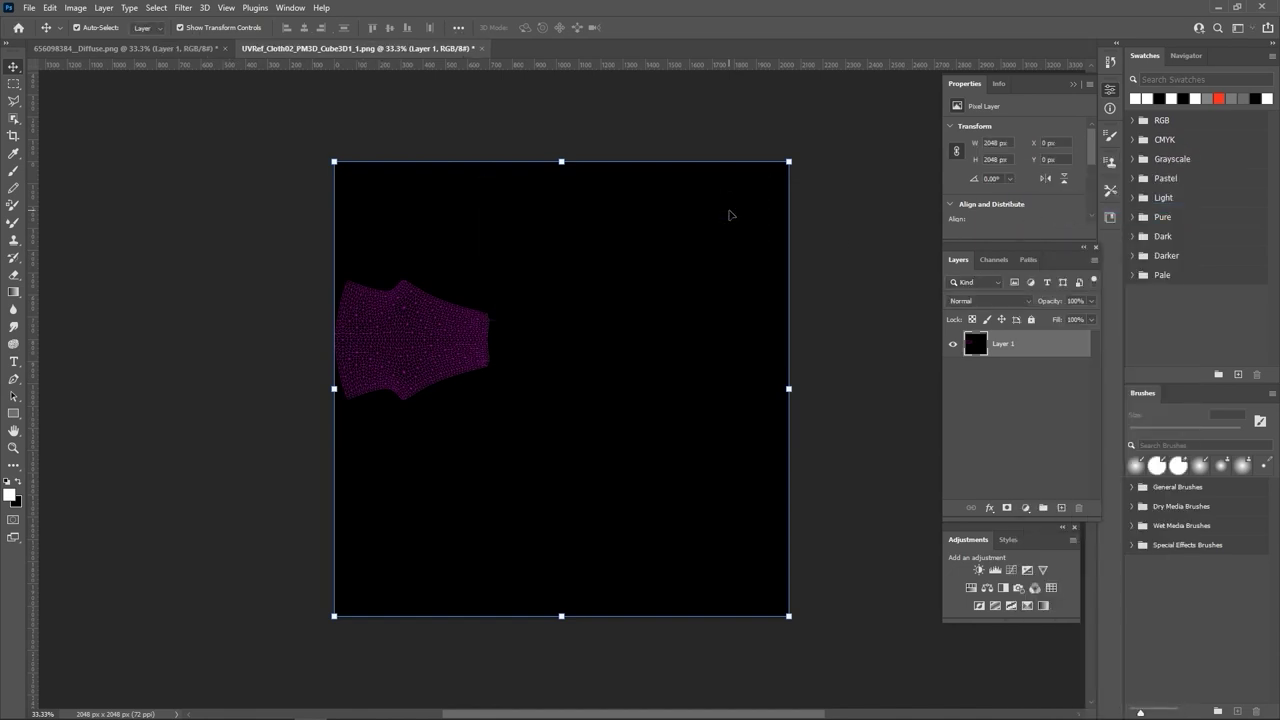
- Switch to 656098384__Diffuse.png and toggle Layer 1's visibility to compare the UV layout with the texture underneath
click(178, 50)
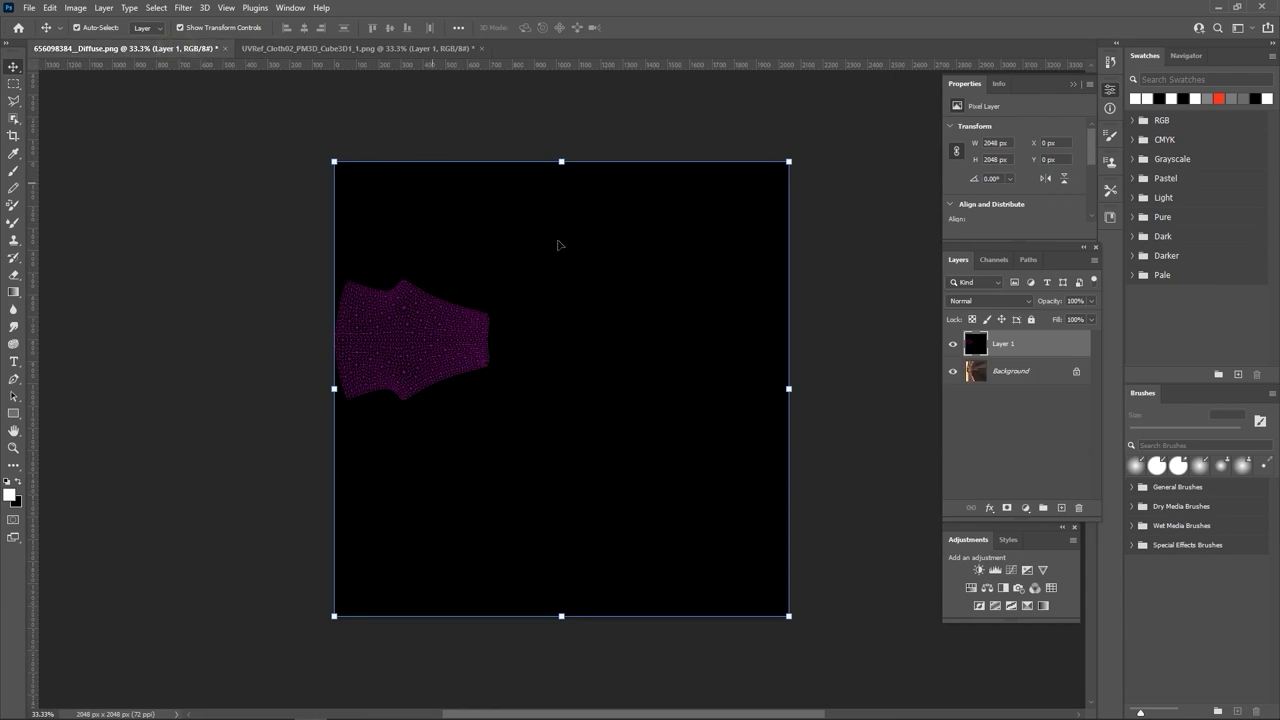
click(953, 344)
click(953, 344)
click(953, 344)
click(953, 345)
click(953, 345)
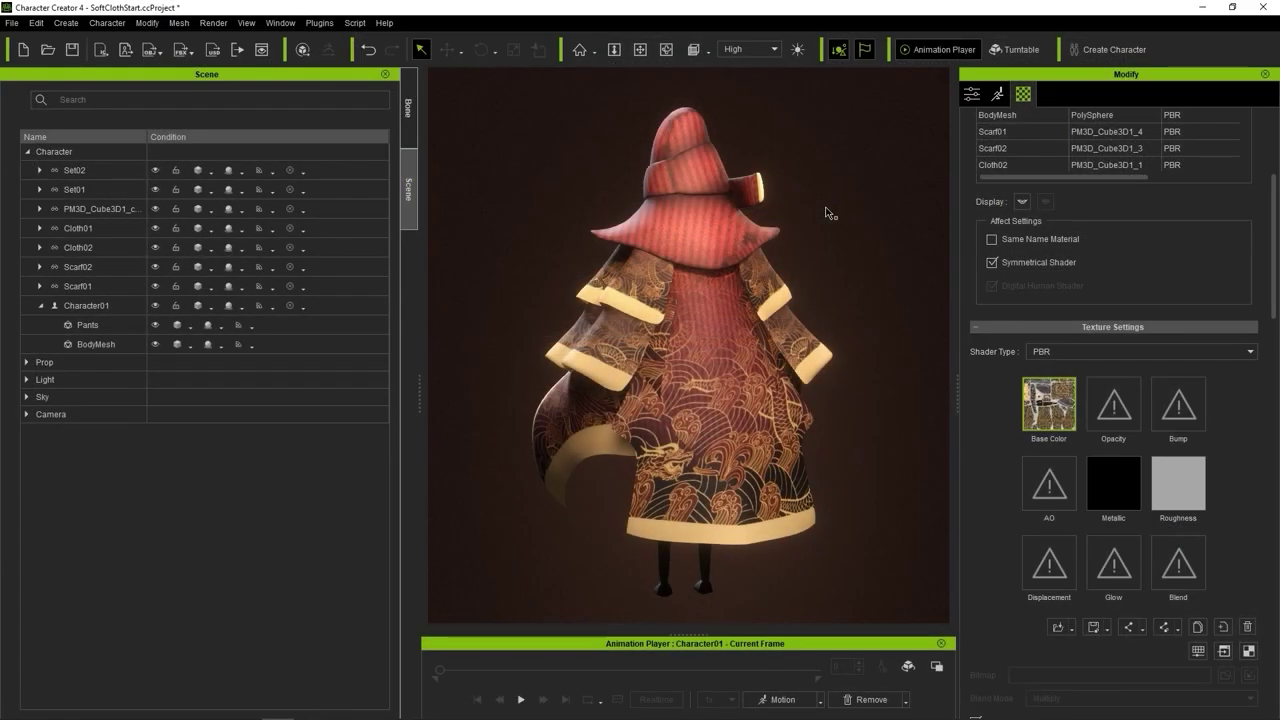
- In Character Creator, hide the accessories from Set02 through Cloth01 and both scarves, and select Cloth02 to examine its shape
click(75, 170)
shift+click(118, 228)
click(155, 228)
click(114, 265)
shift+click(117, 287)
click(156, 286)
click(100, 247)
scroll(690, 437, up, 2)
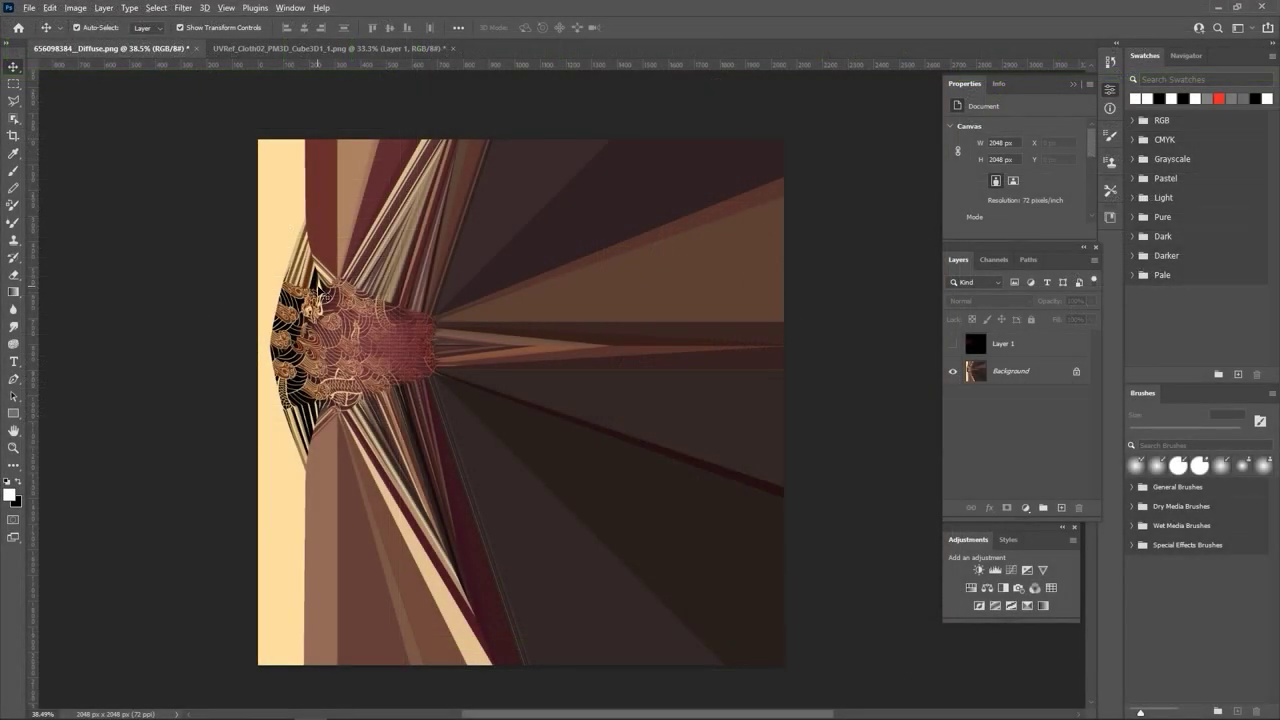
- Back in Photoshop, examine the robe pattern up close against the UV mesh, leaving Layer 1 visible
alt+scroll(318, 290, up, 4)
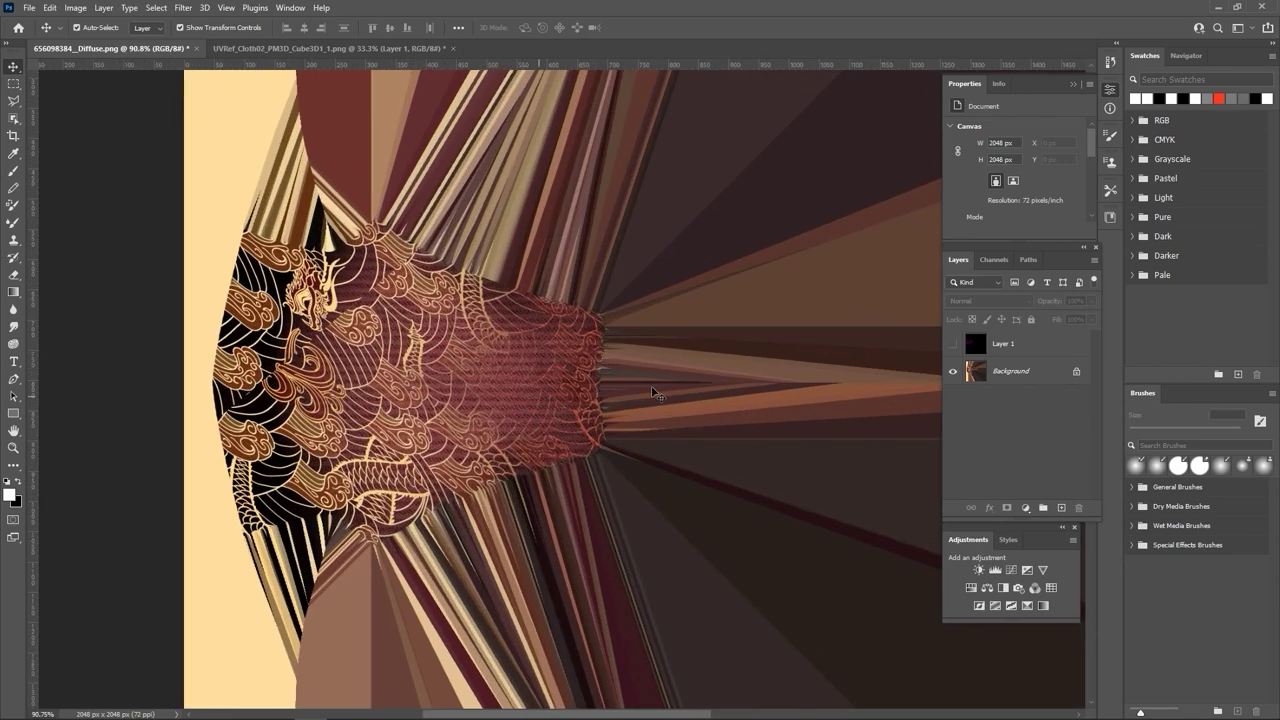
click(957, 346)
click(957, 346)
click(957, 346)
click(957, 346)
click(956, 345)
- Select the robe's UV island on Layer 1 with the Object Selection Tool
click(1031, 343)
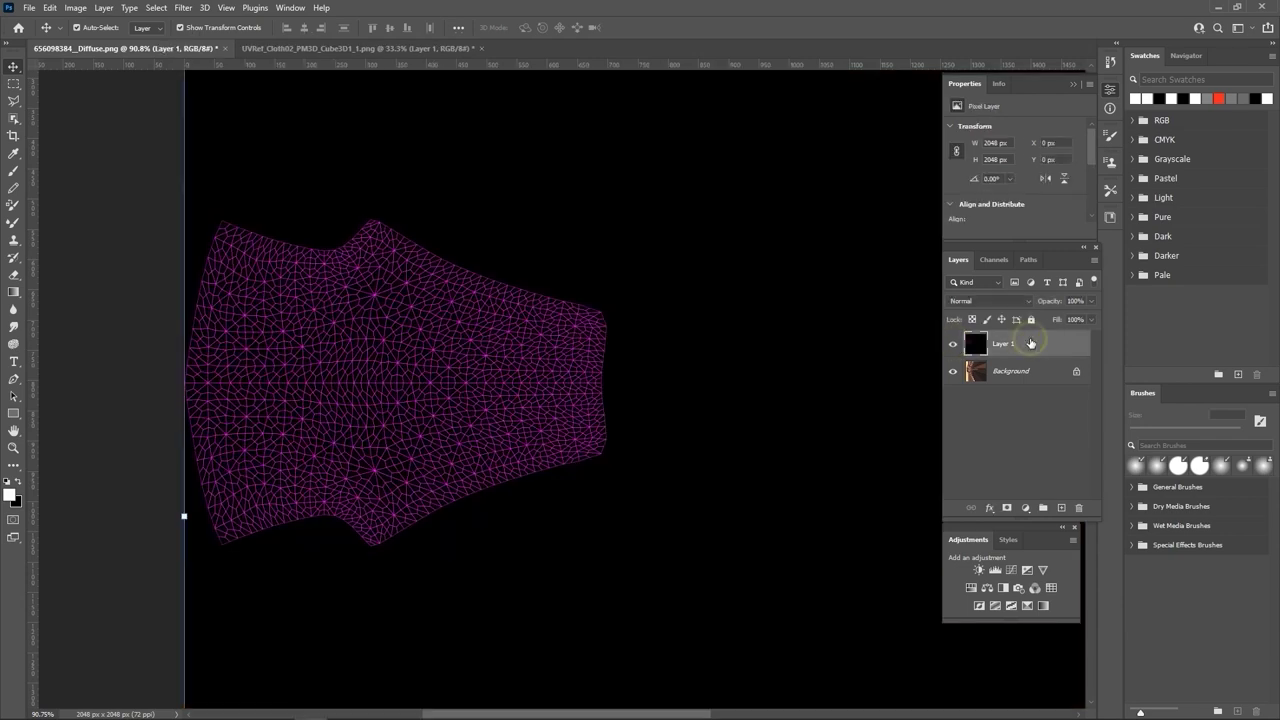
click(13, 120)
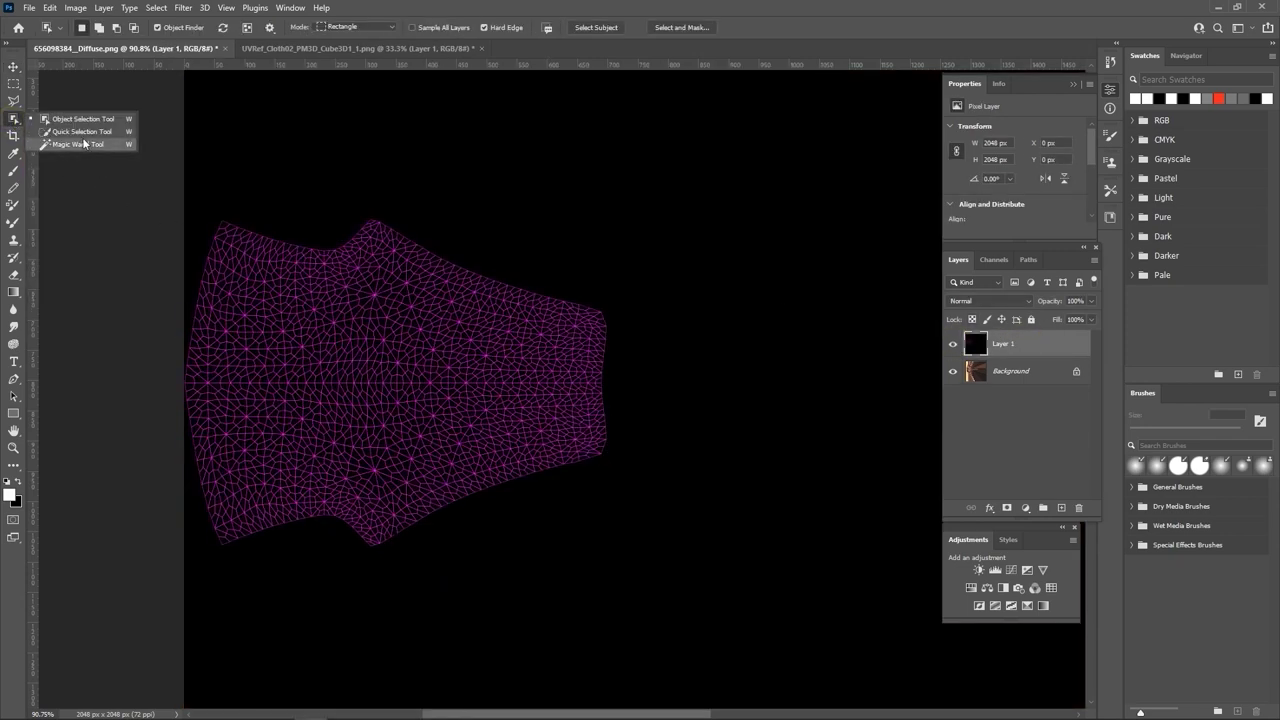
click(84, 119)
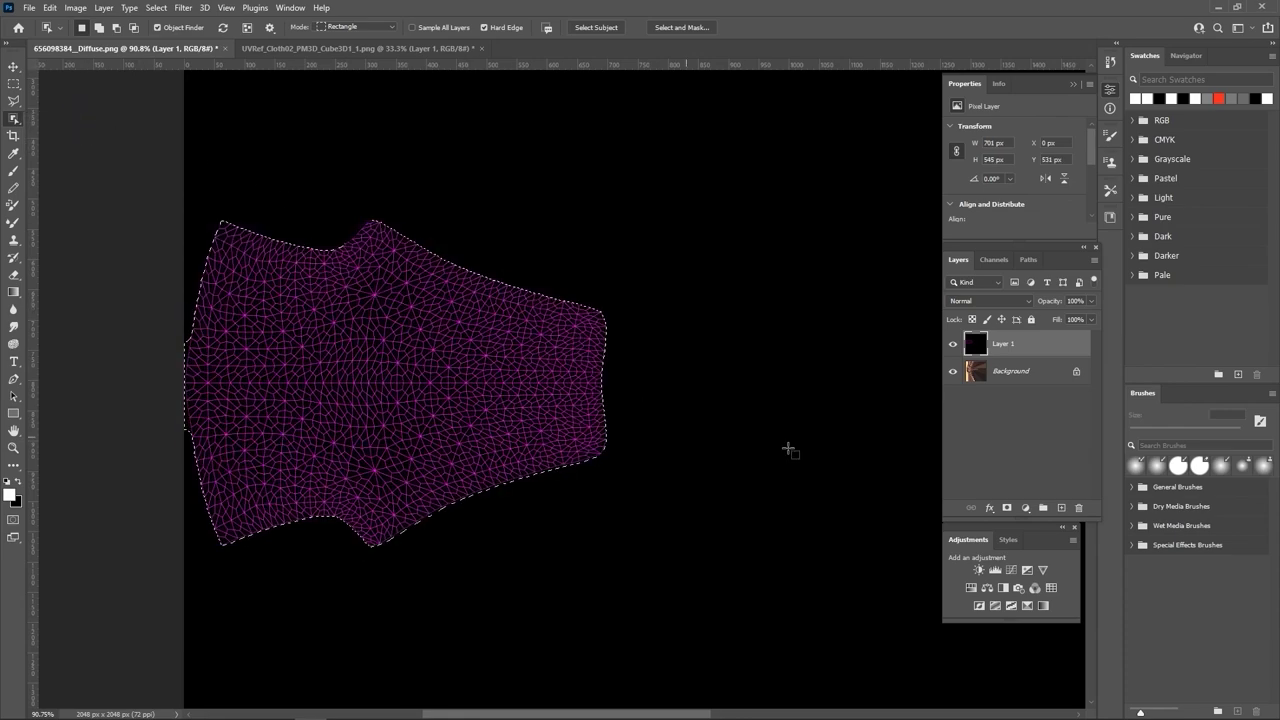
- Paint the wide hem and middle of the selected UV island white with a soft 200 px brush
click(13, 153)
click(12, 491)
drag(207, 325, 183, 262)
click(487, 277)
key(b)
mouse_move(265, 213)
mouse_down()
mouse_move(311, 223)
mouse_move(443, 197)
mouse_move(337, 551)
mouse_move(284, 209)
mouse_up()
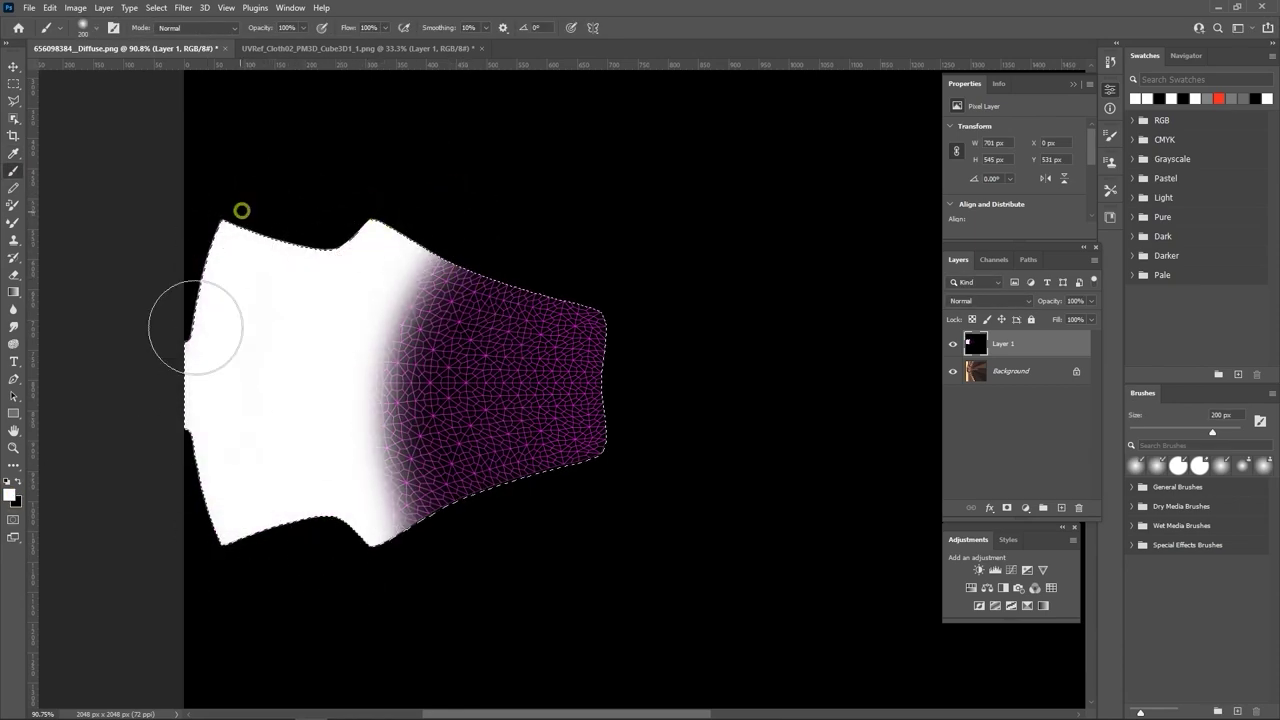
mouse_move(200, 427)
mouse_down()
mouse_move(380, 557)
mouse_move(449, 557)
mouse_move(437, 614)
mouse_move(527, 278)
mouse_move(303, 525)
mouse_up()
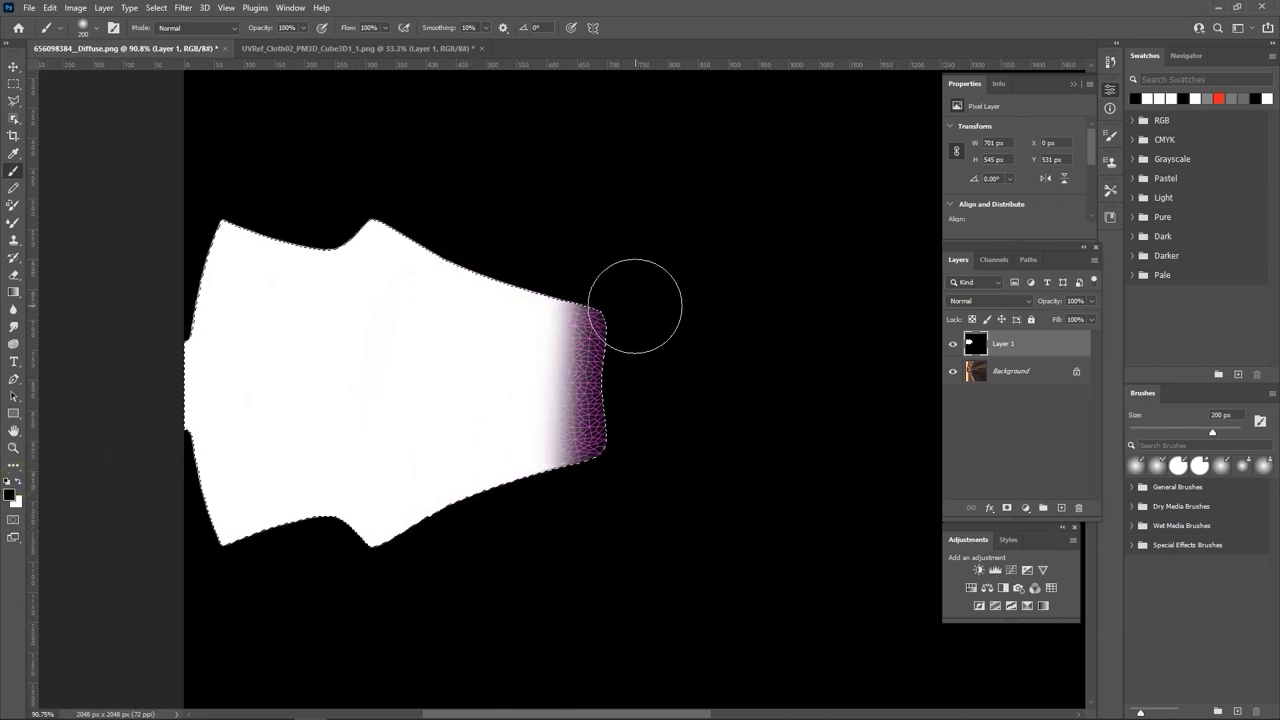
- Paint the island's narrow end black with the 200 px brush, and tighten the gradient with a white 100 px brush
mouse_move(642, 442)
mouse_down()
mouse_move(634, 480)
mouse_move(646, 398)
mouse_up()
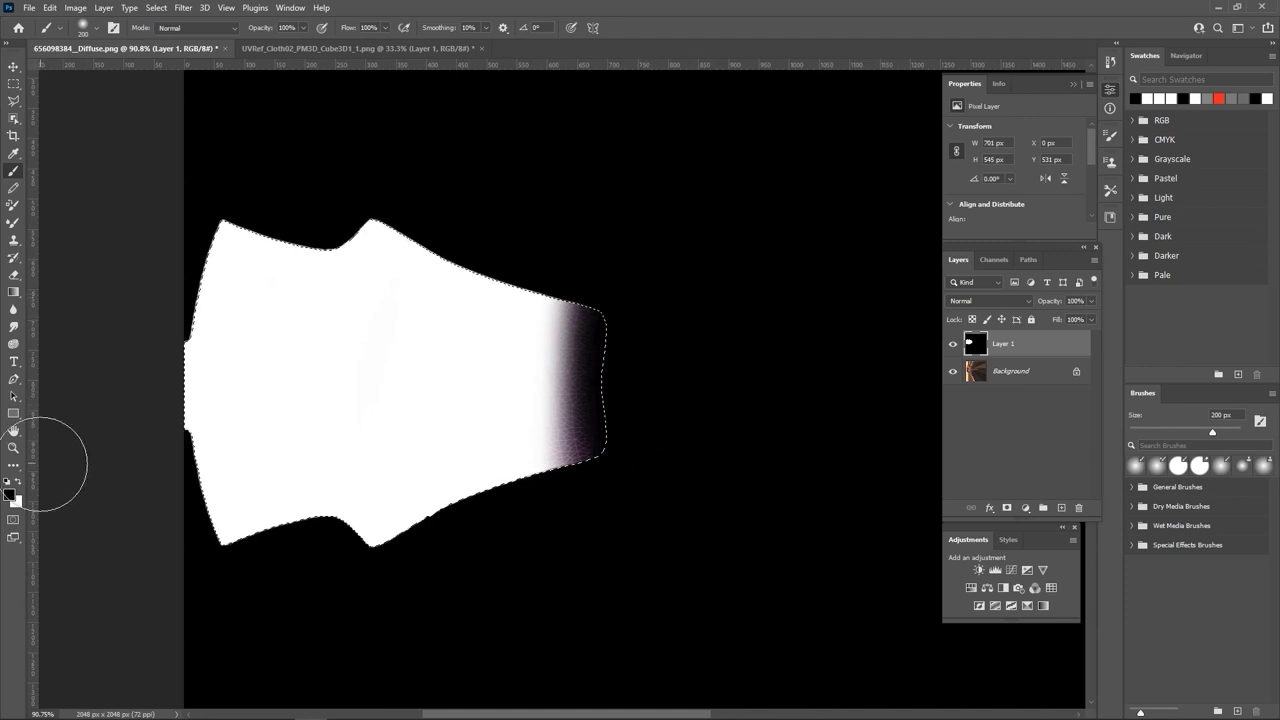
click(18, 482)
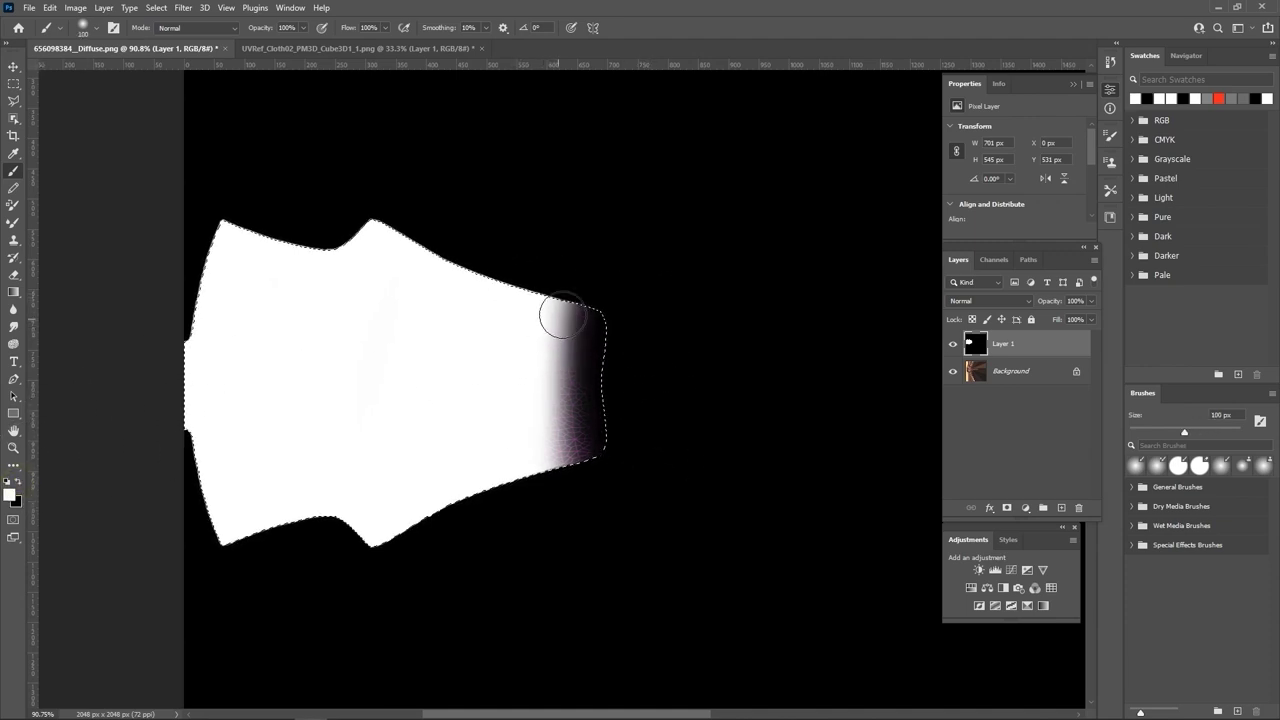
mouse_move(565, 313)
mouse_down()
mouse_move(551, 357)
mouse_move(551, 488)
mouse_up()
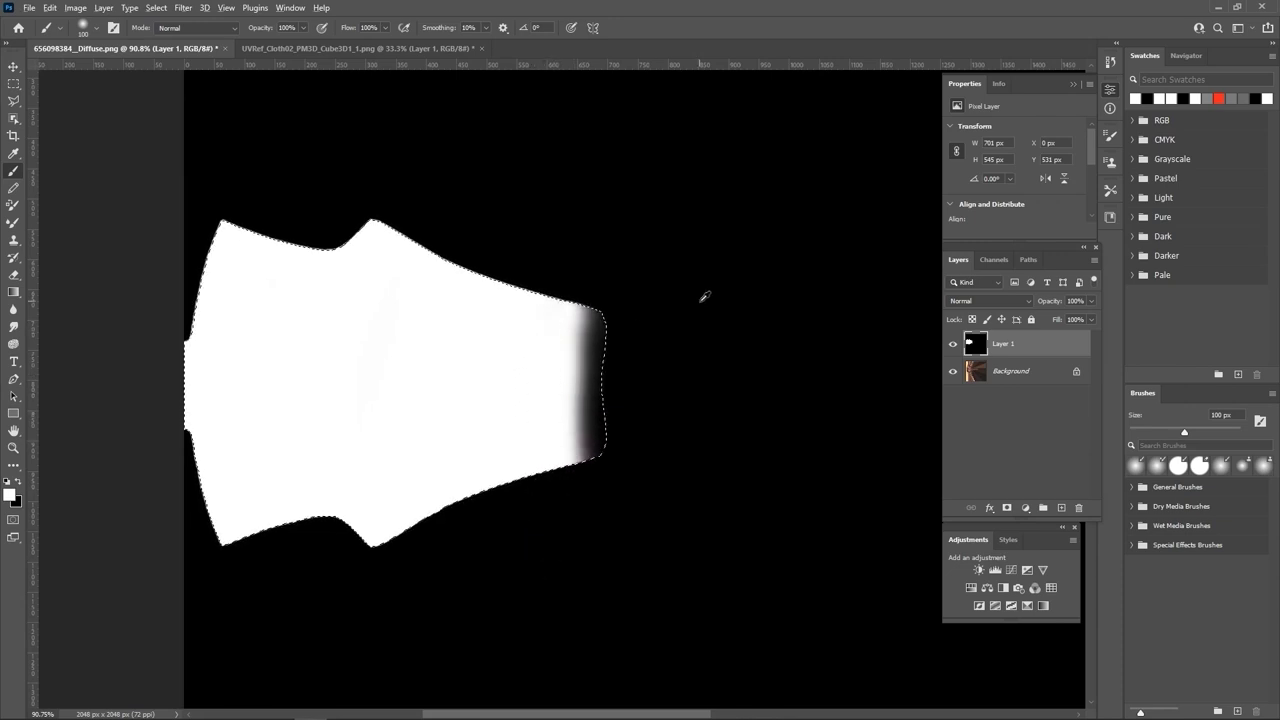
- Clear the selection around the painted robe island
alt+scroll(750, 291, down, 10)
scroll(771, 289, down, 3)
scroll(771, 289, up, 2)
ctrl+scroll(771, 290, down, 6)
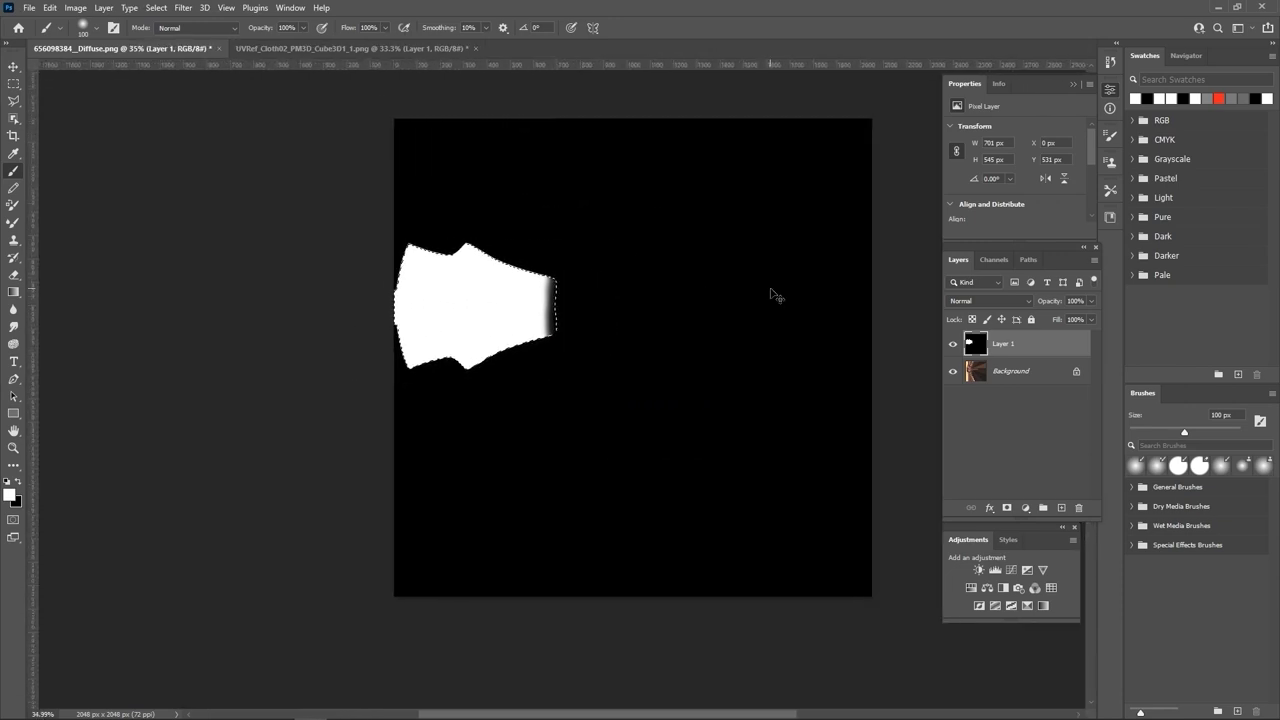
ctrl+scroll(771, 295, right, 3)
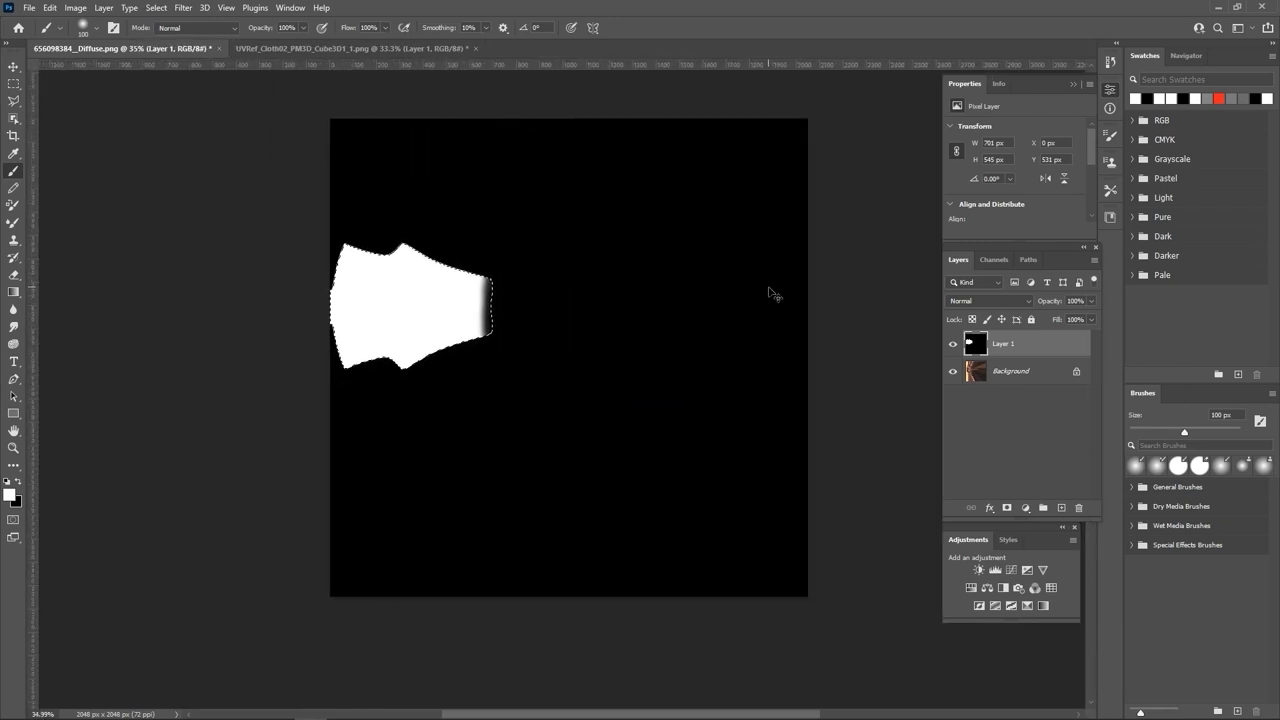
click(12, 66)
click(150, 178)
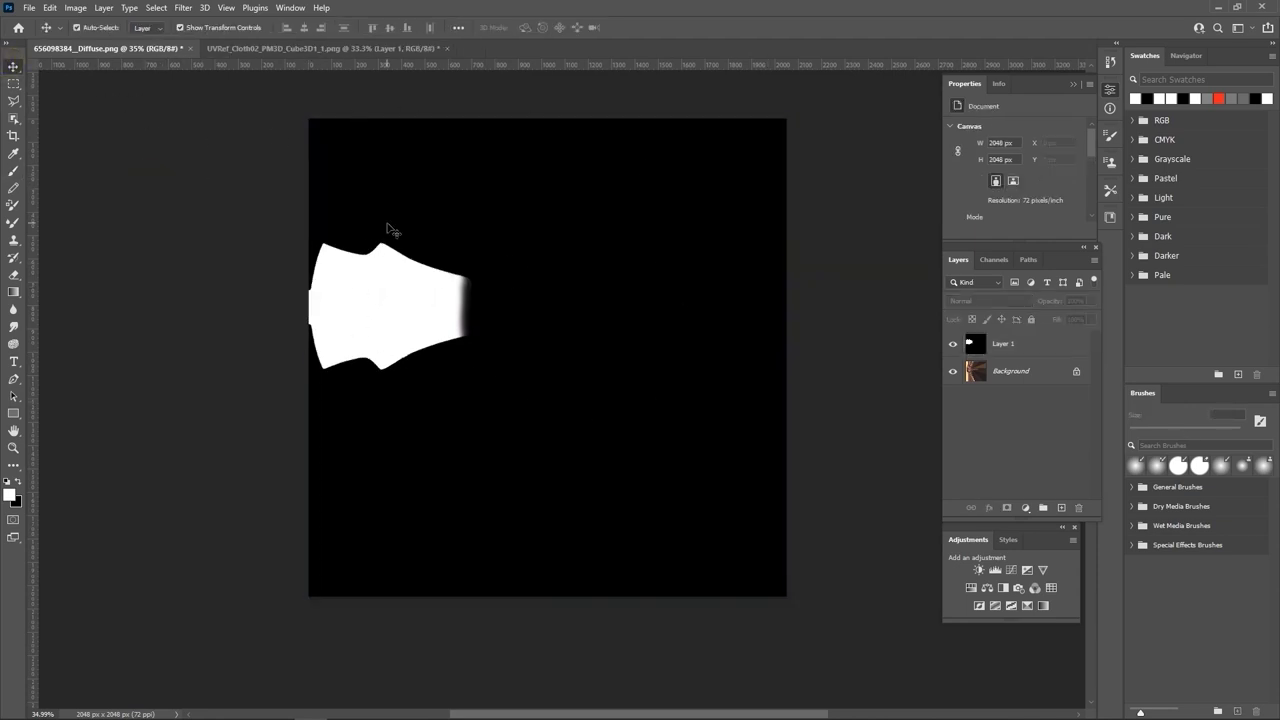
- Export the painted map as a 2048 x 2048 PNG named WeightMap02.png in the StartCharacter folder
click(29, 8)
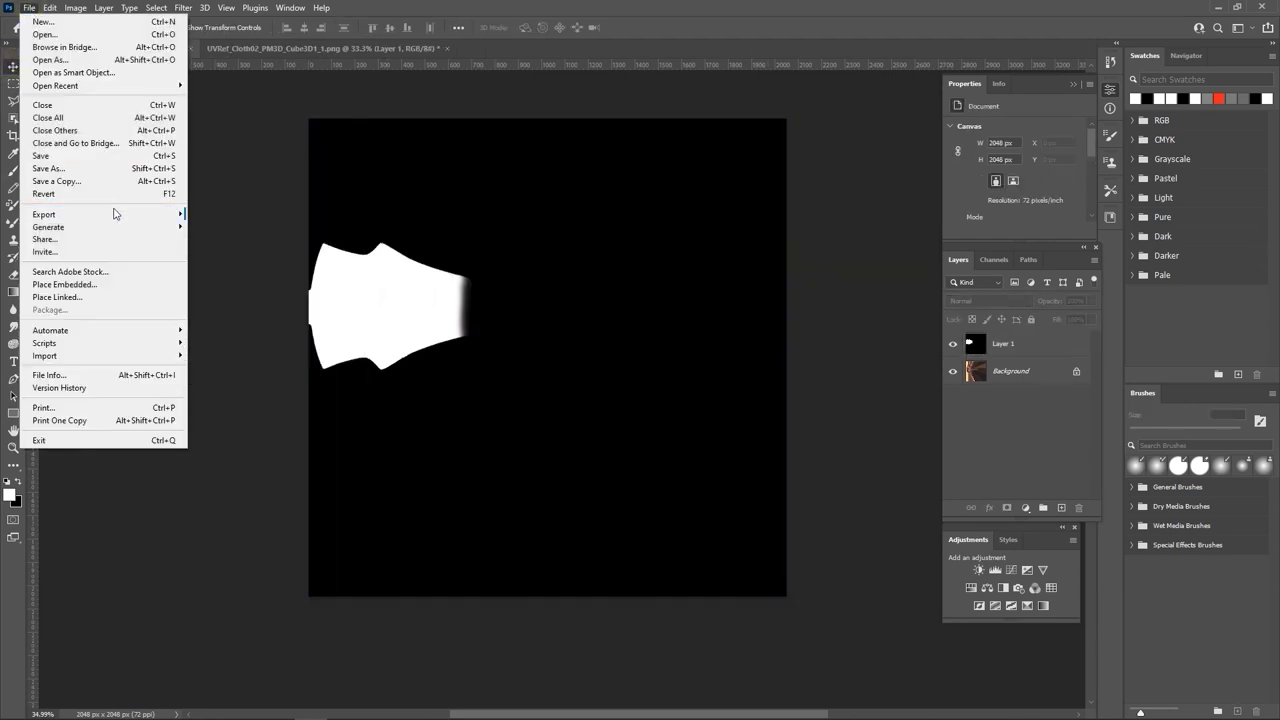
mouse_move(114, 214)
click(300, 231)
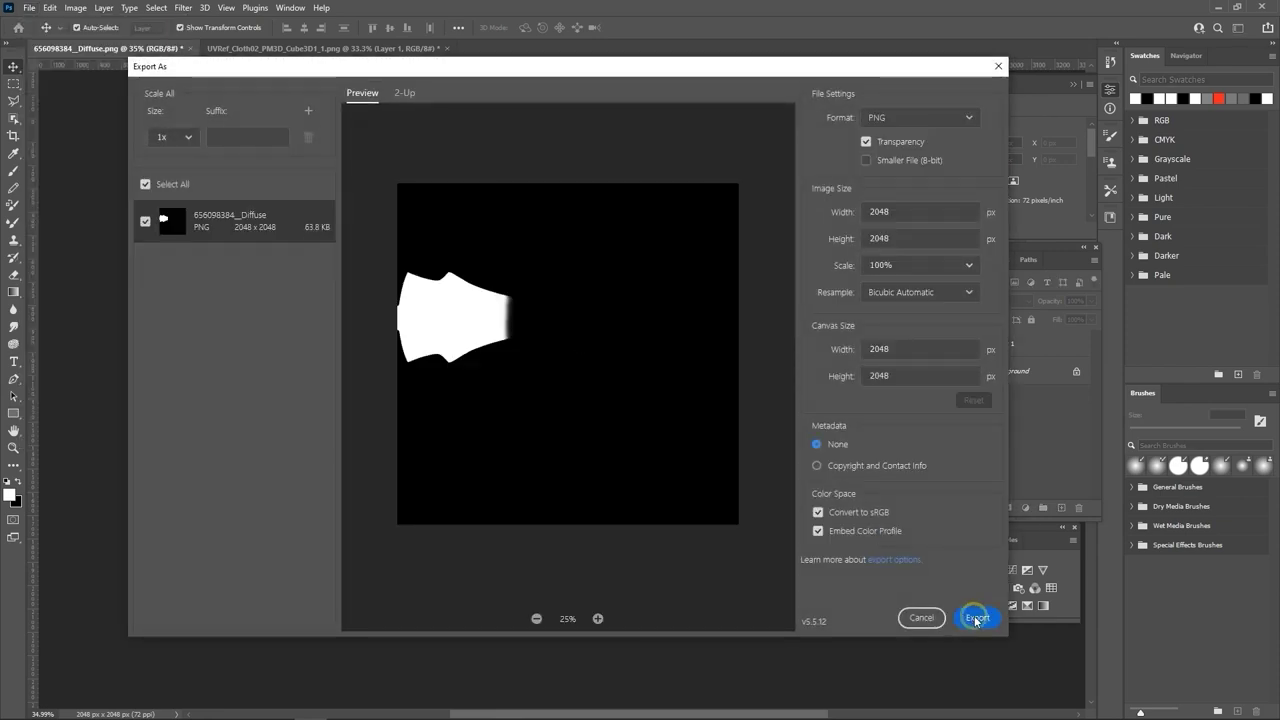
click(977, 617)
click(212, 204)
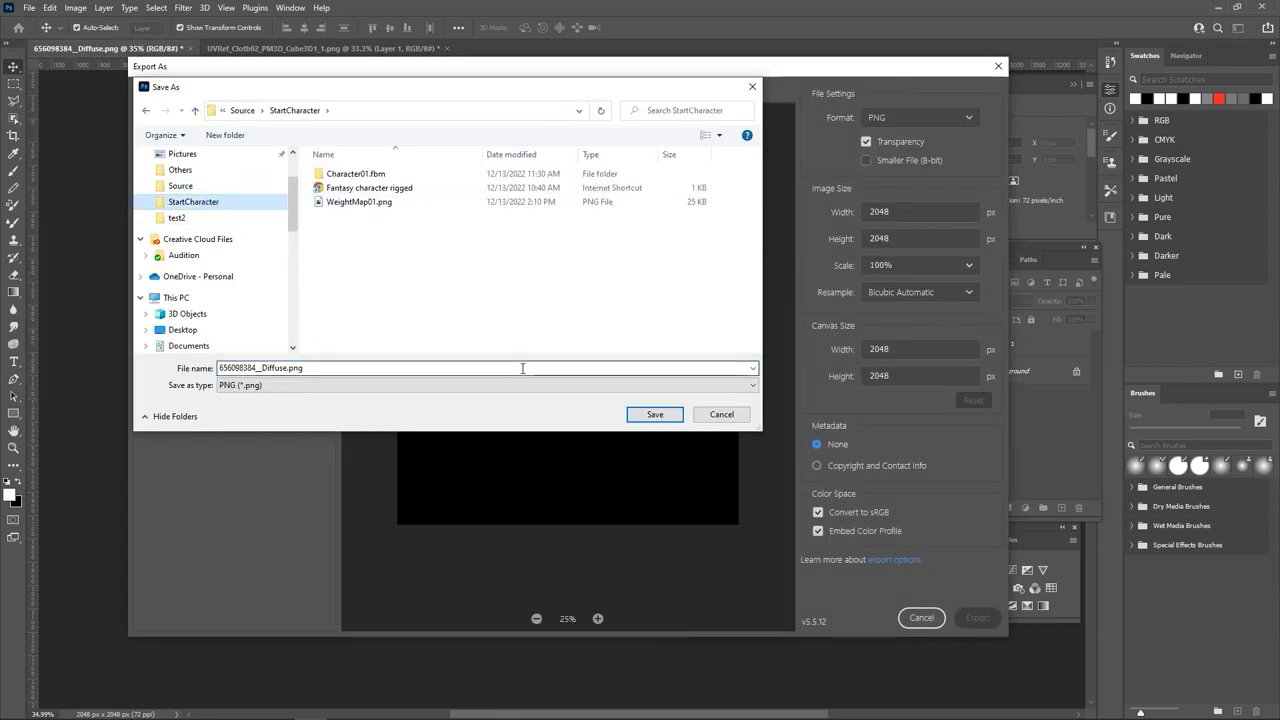
click(372, 203)
click(280, 368)
click(270, 368)
key(BackSpace)
text(2)
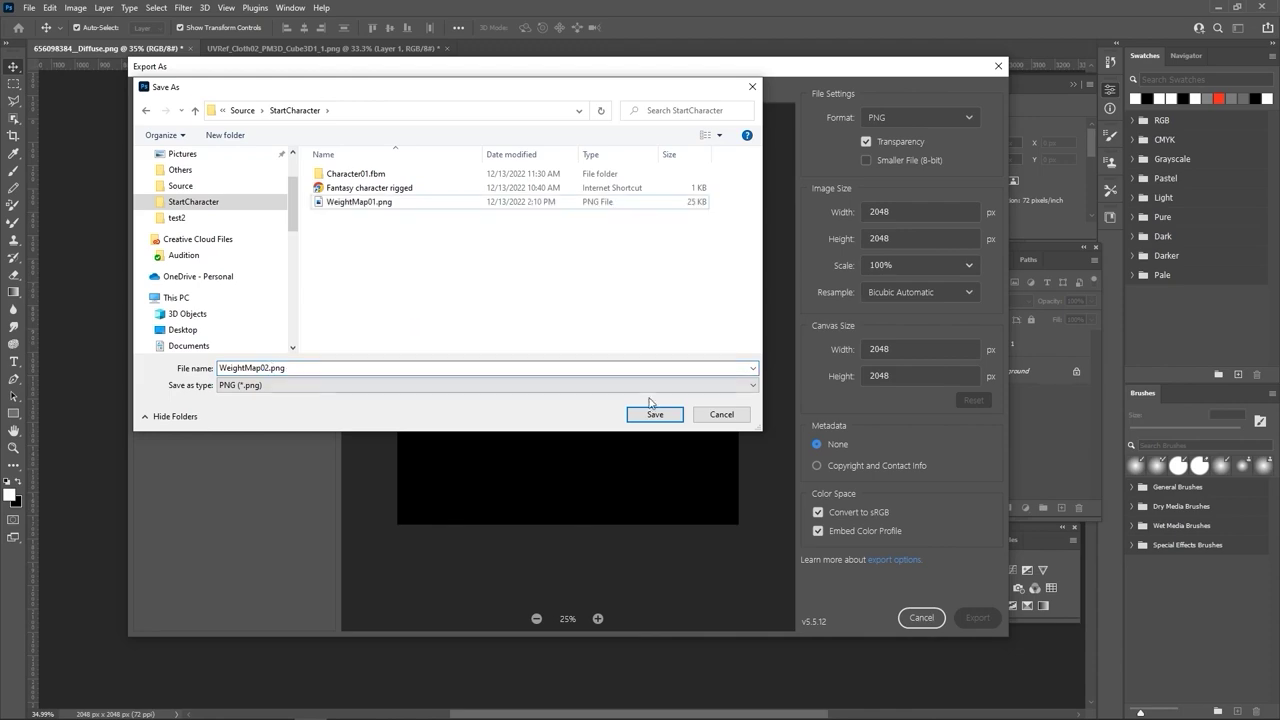
click(658, 416)
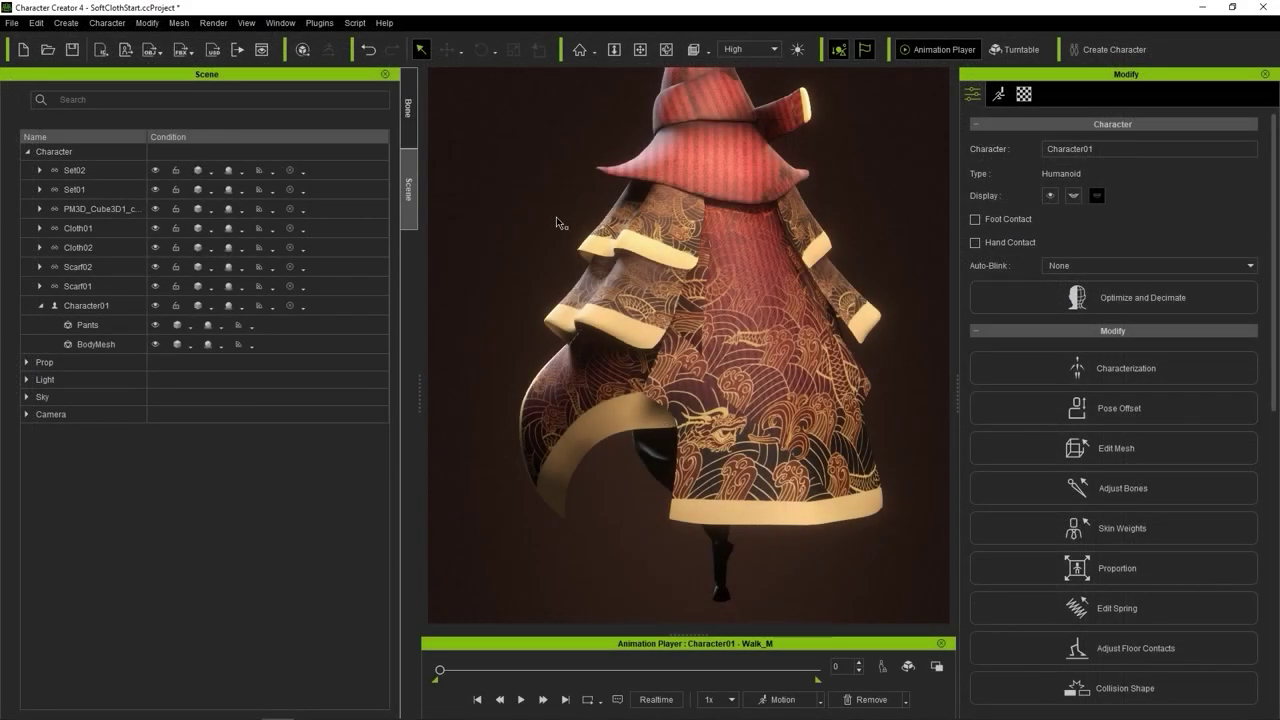
- In Character Creator, activate physics for the Cloth02 accessory
click(380, 247)
click(1049, 93)
click(975, 145)
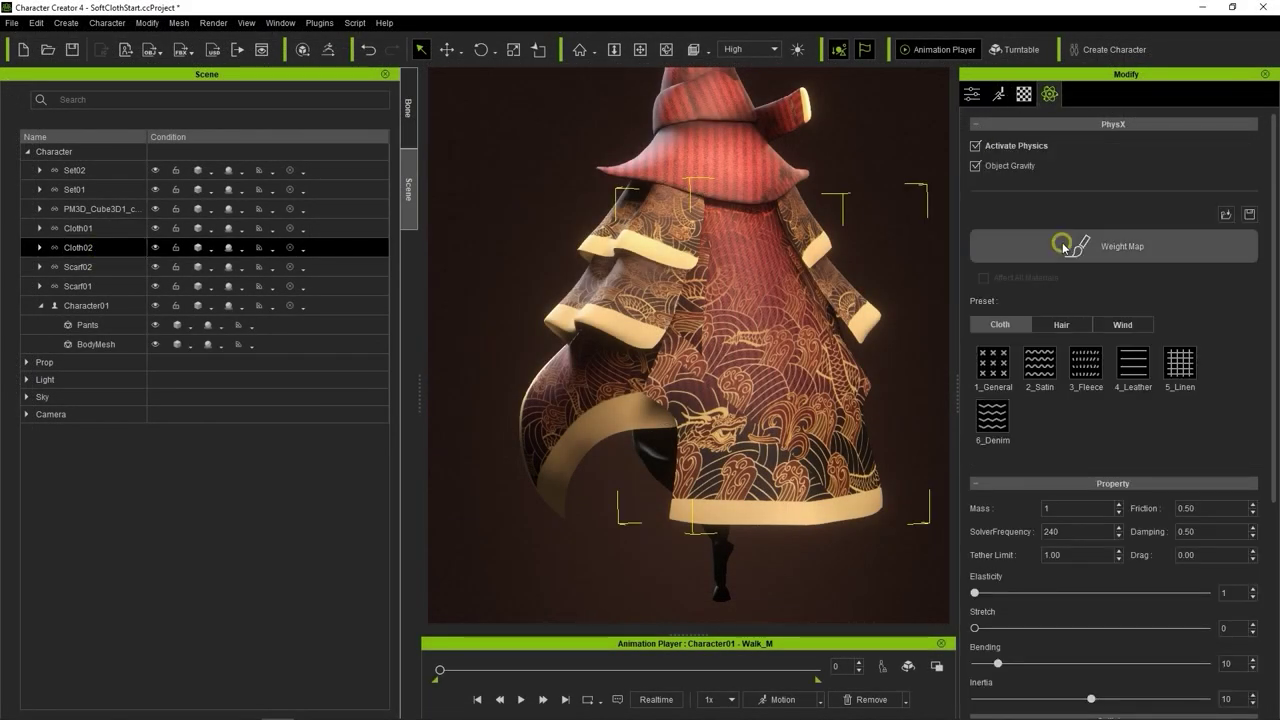
- Load WeightMap02.png as Cloth02's weight map and apply the 1_General cloth preset
click(1063, 245)
click(828, 247)
double_click(406, 130)
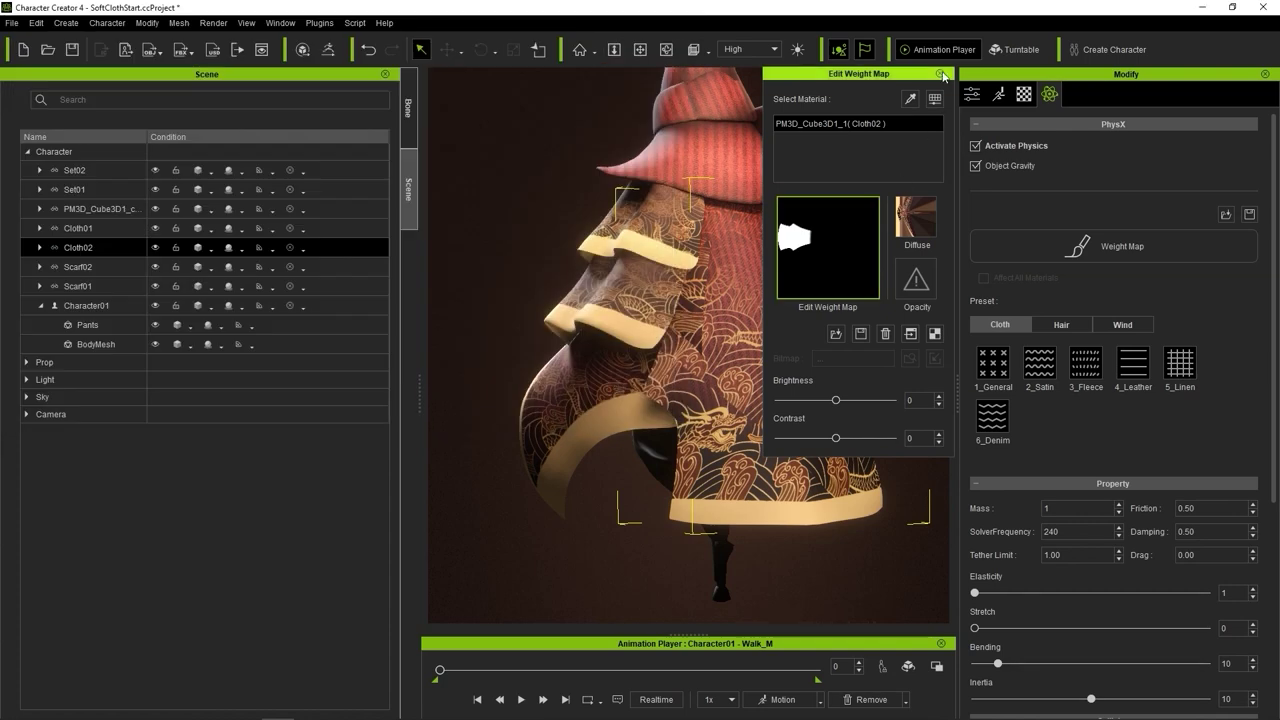
click(941, 75)
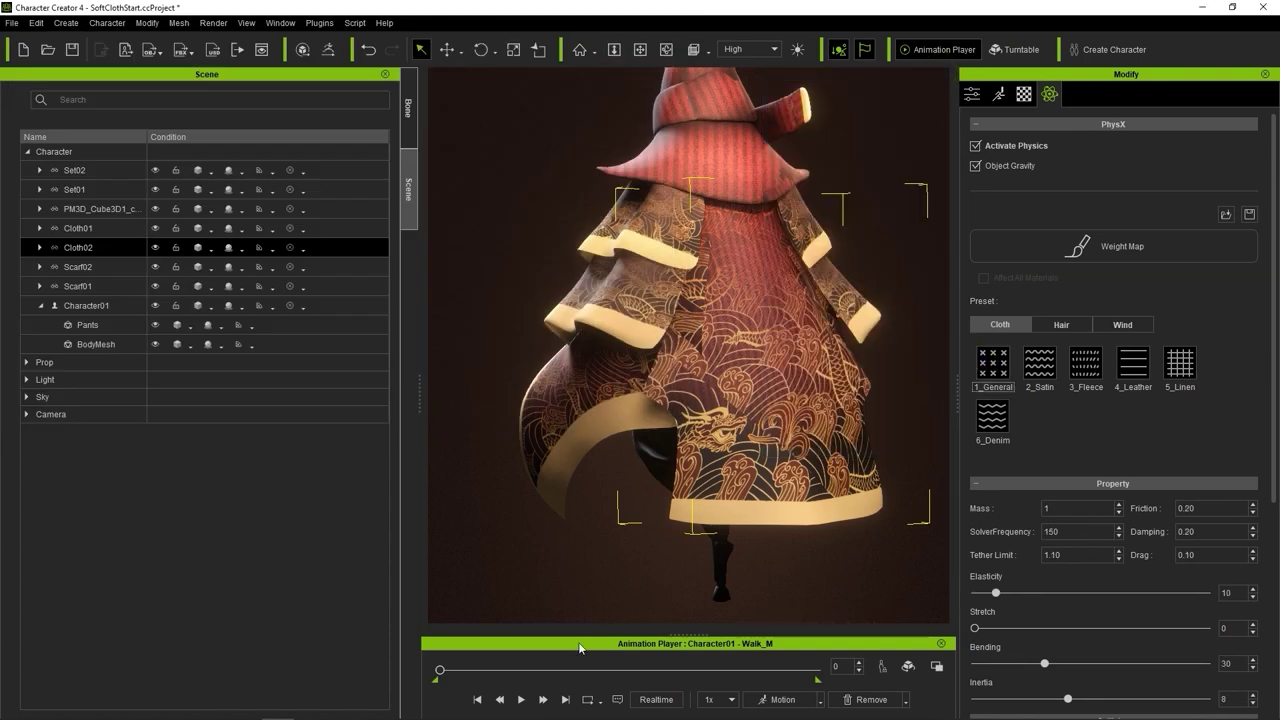
- Play the walk to preview the Cloth02 simulation and return to the first frame
click(521, 699)
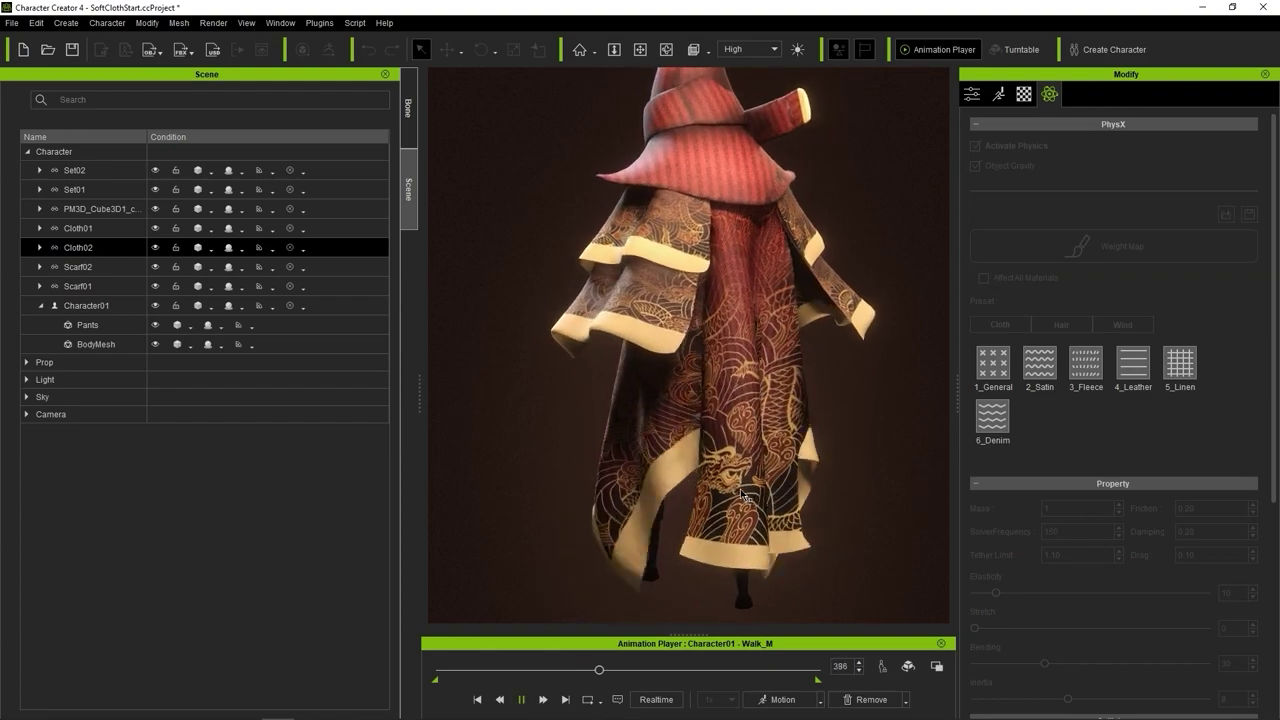
click(477, 699)
- Open the project settings and examine the Soft Cloth and Soft vs Soft Collision options under Global Physics Settings
click(36, 23)
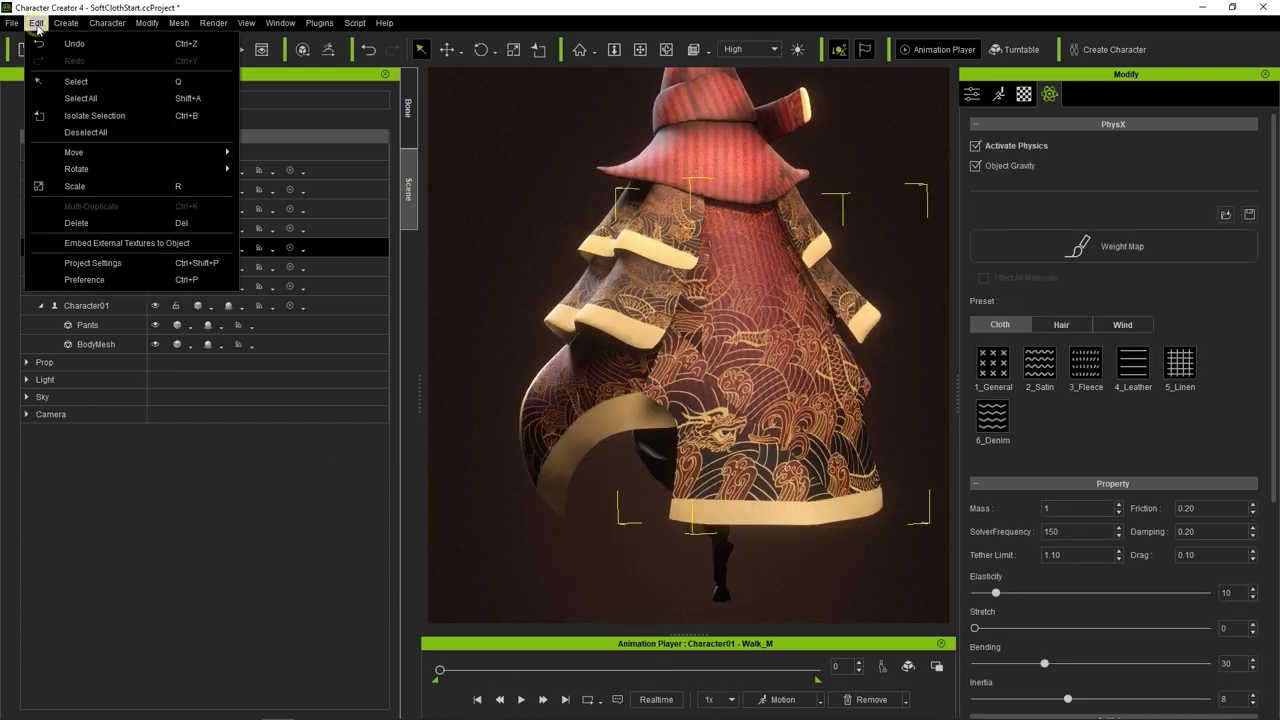
click(140, 263)
drag(391, 292, 394, 434)
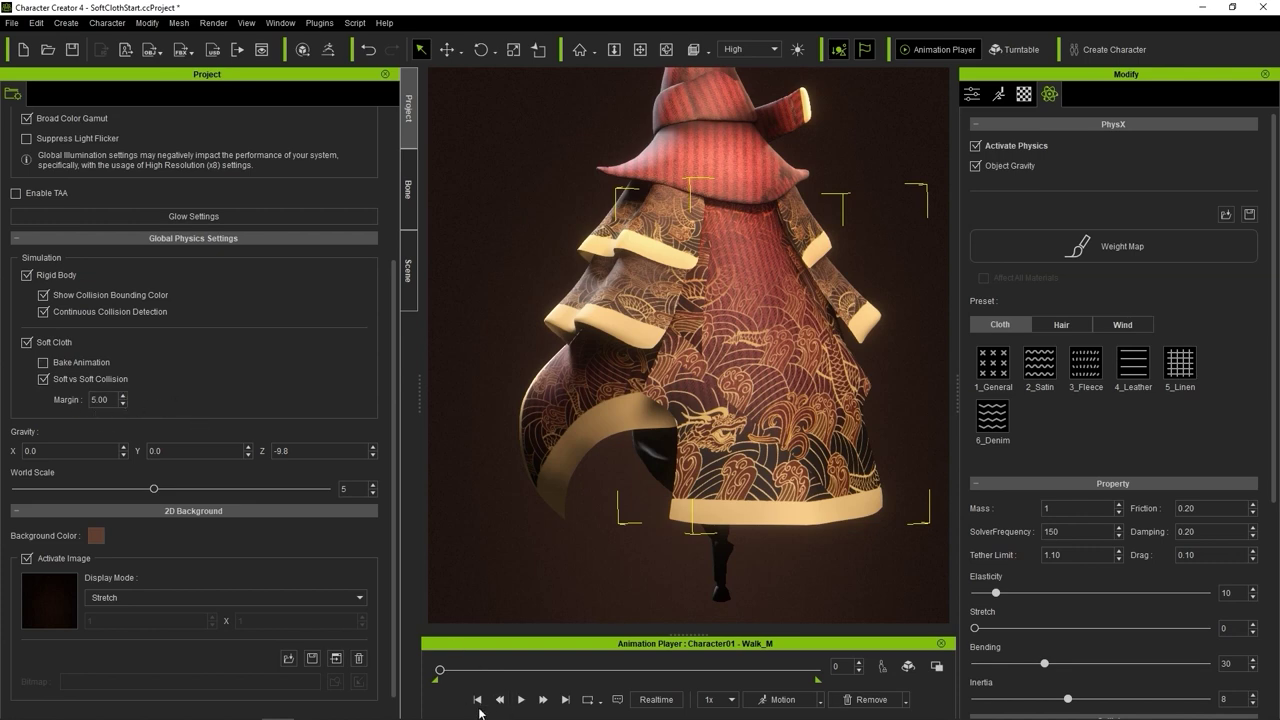
- Replay the walk and view the moving robe from another angle to check the cloth collision
click(519, 700)
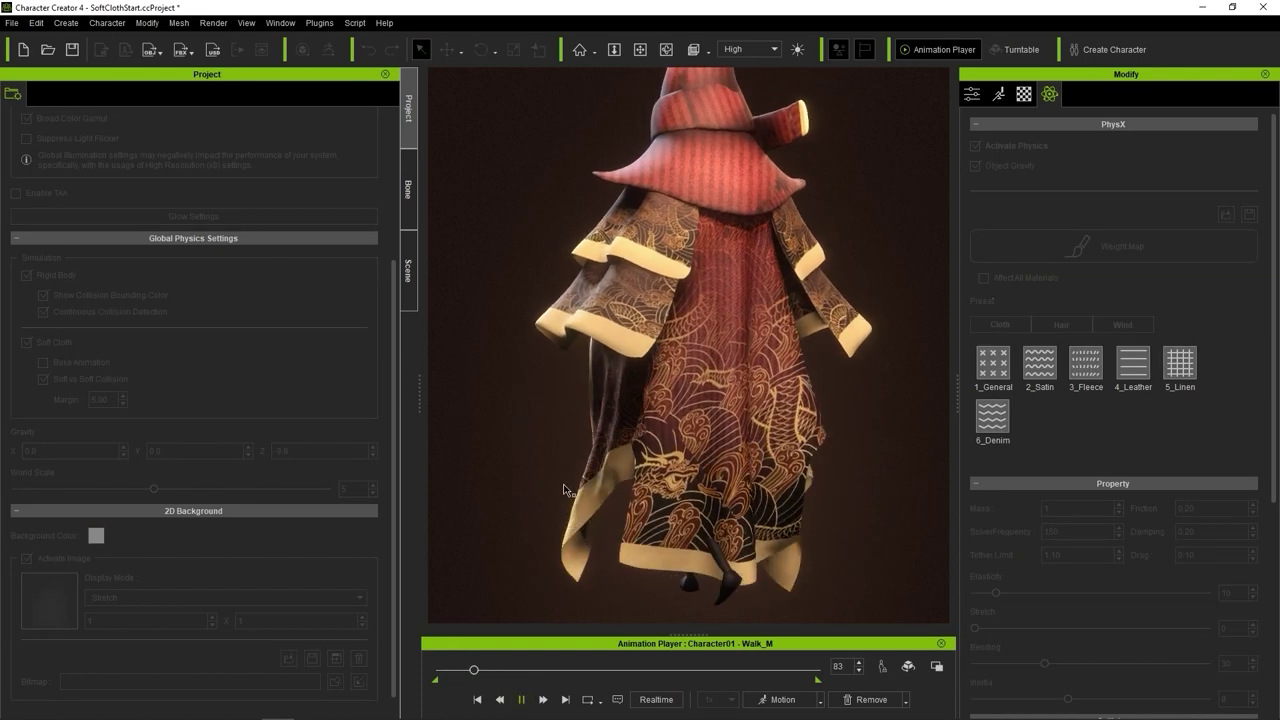
right_drag(630, 530, 517, 506)
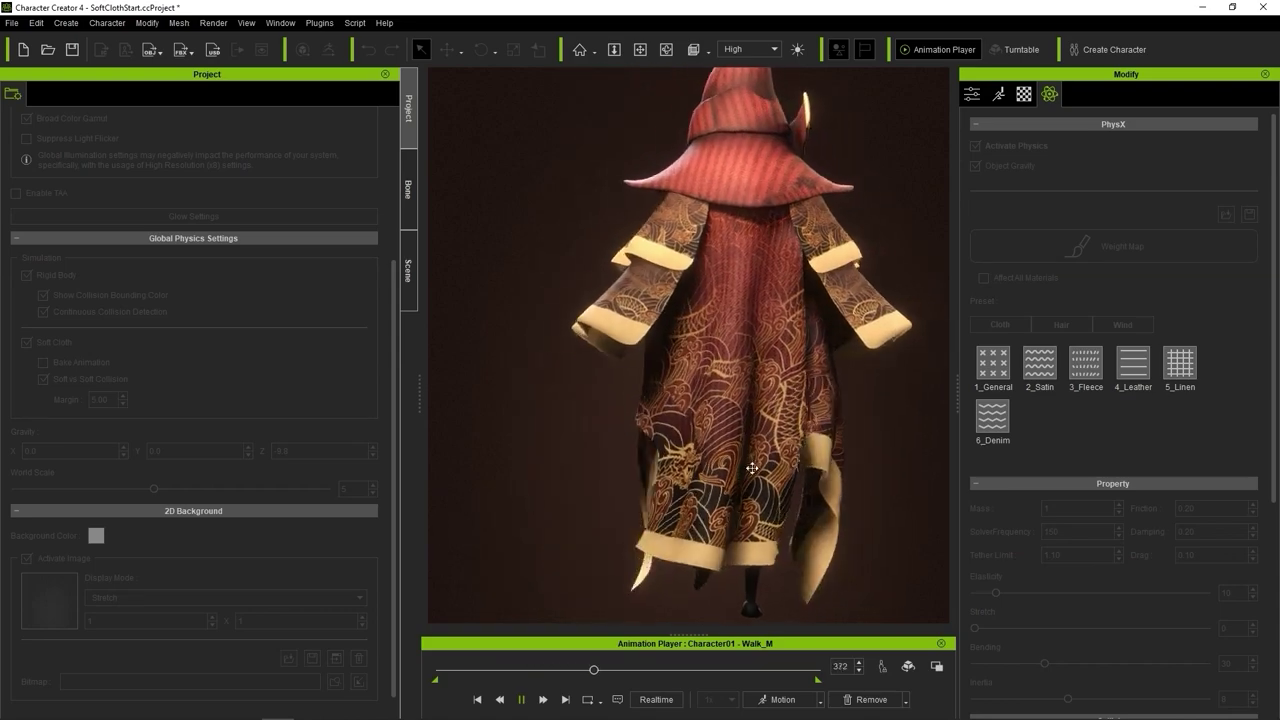